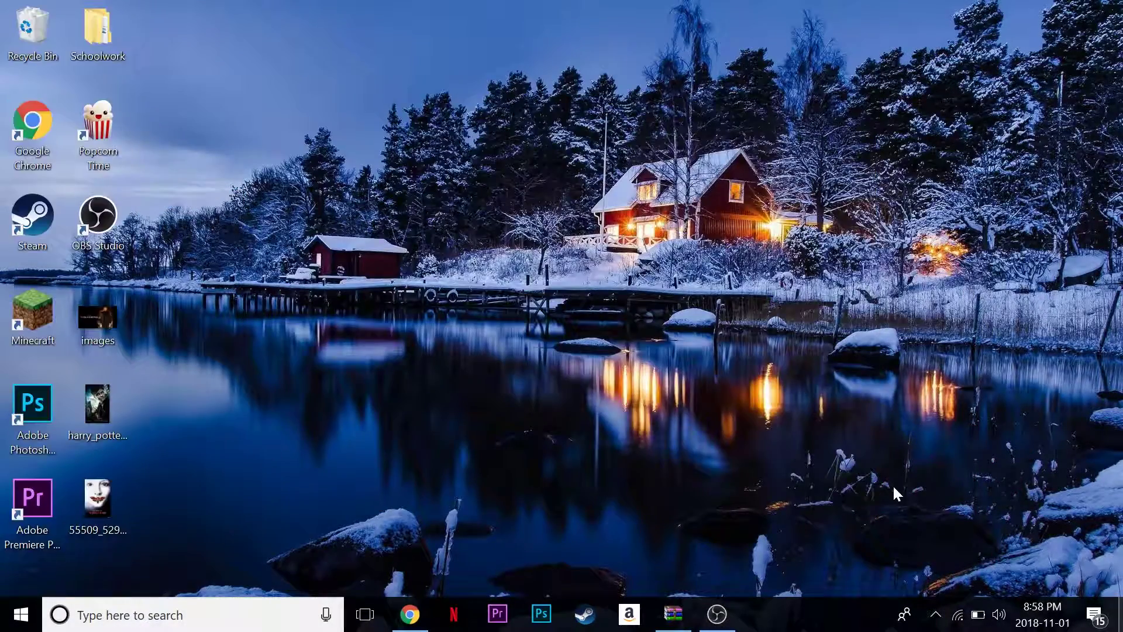
Bring up the Silence of the Lambs poster preview in Chrome's Google Images results, then launch Photoshop.
left_click(410, 611)
scroll(410, 319, "up", 6)
left_click(122, 10)
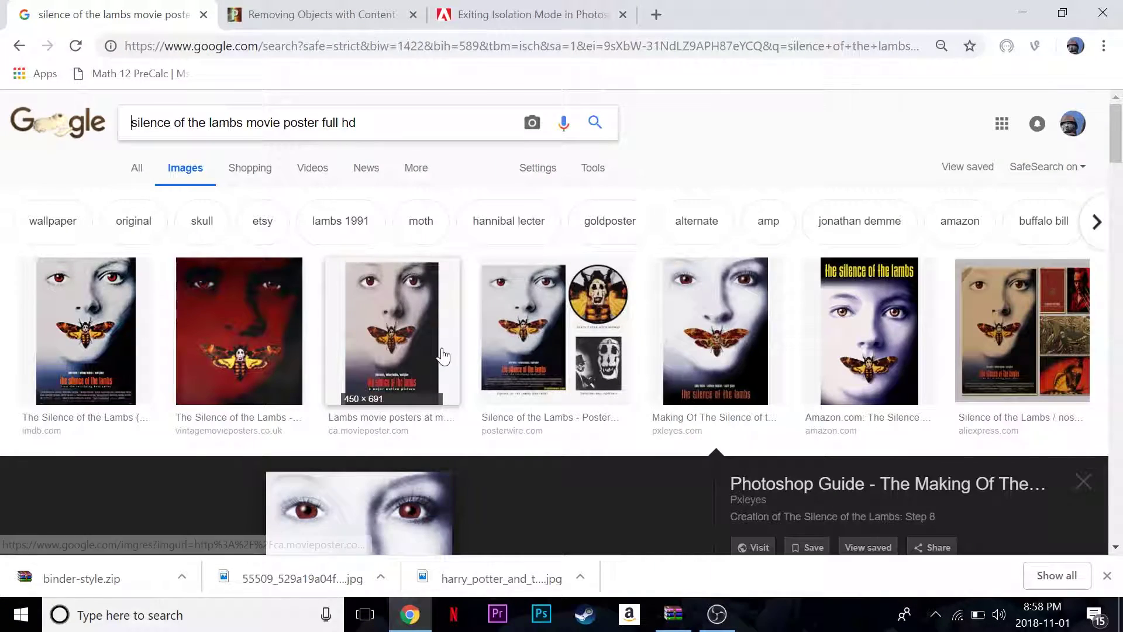
scroll(410, 351, "down", 5)
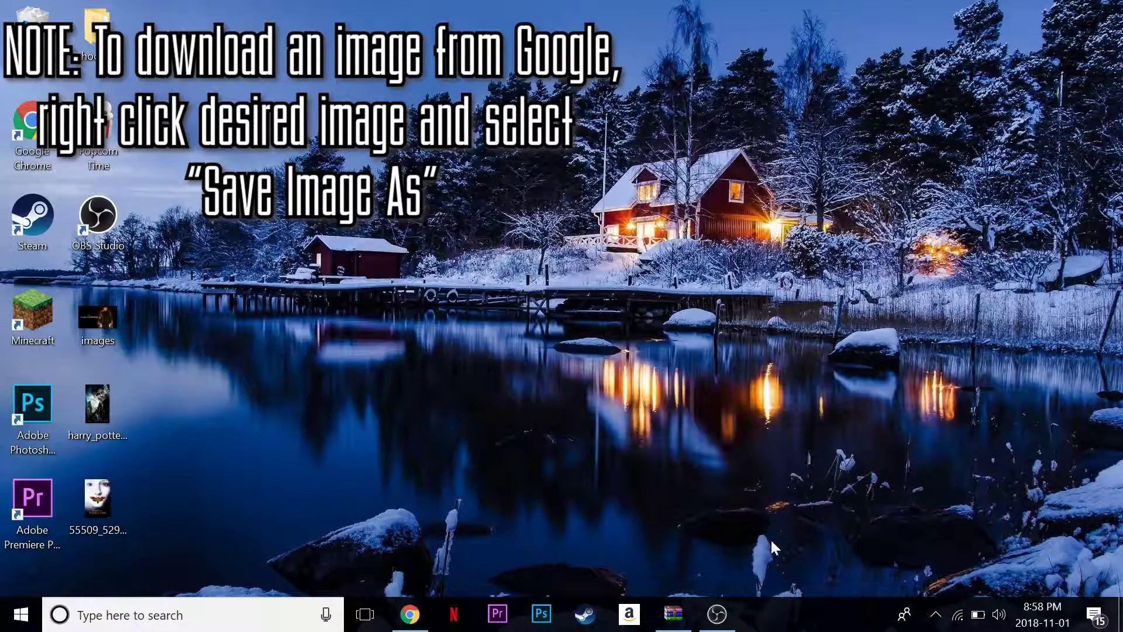
left_click(542, 614)
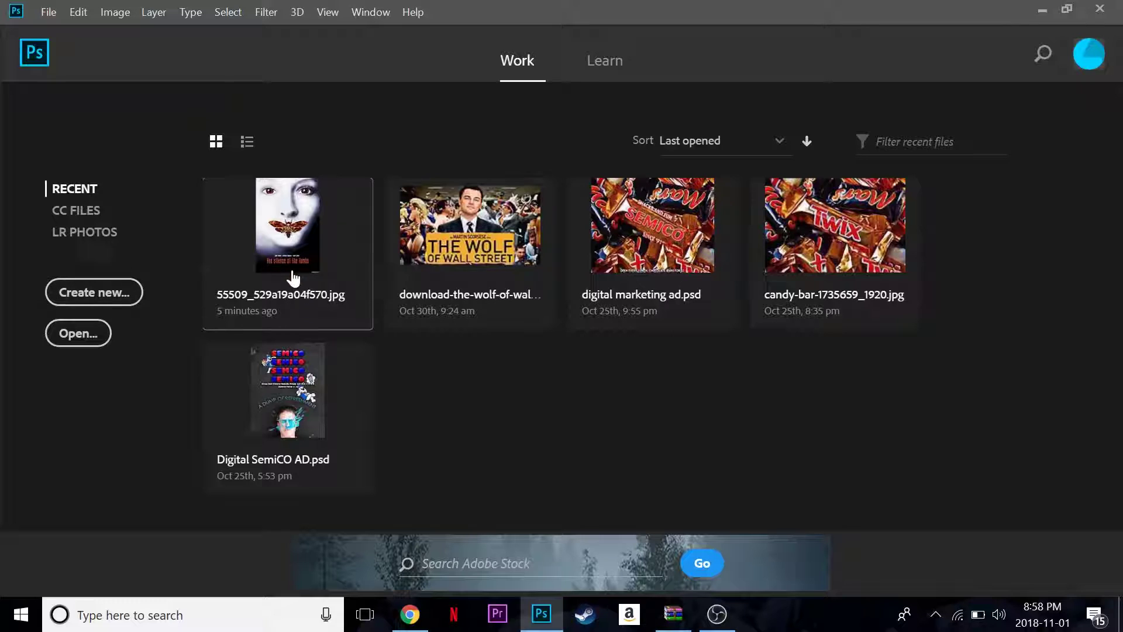
Create a blank 954 × 1424 px document and open the poster image 55509_529a19a04f570.jpg.
key("ctrl+n")
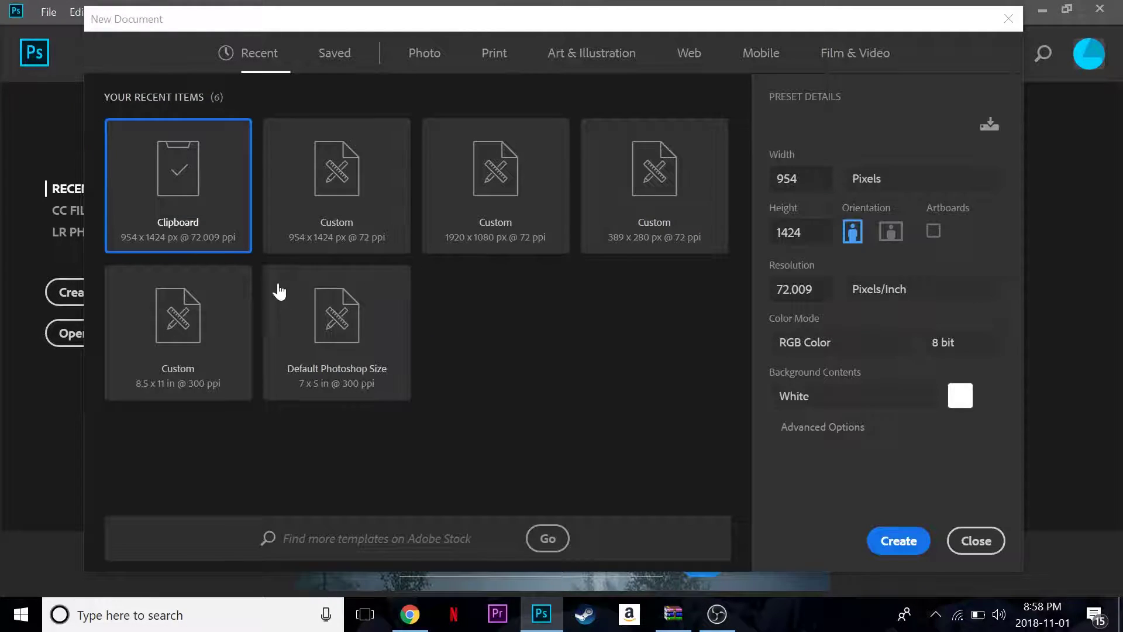
left_click(359, 209)
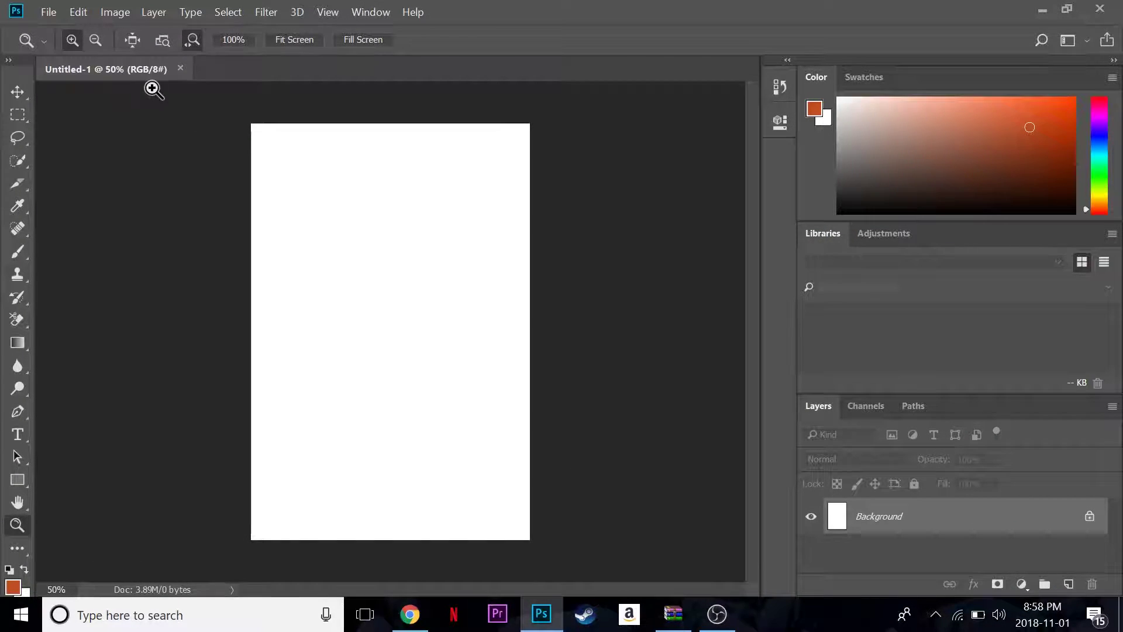
left_click(47, 14)
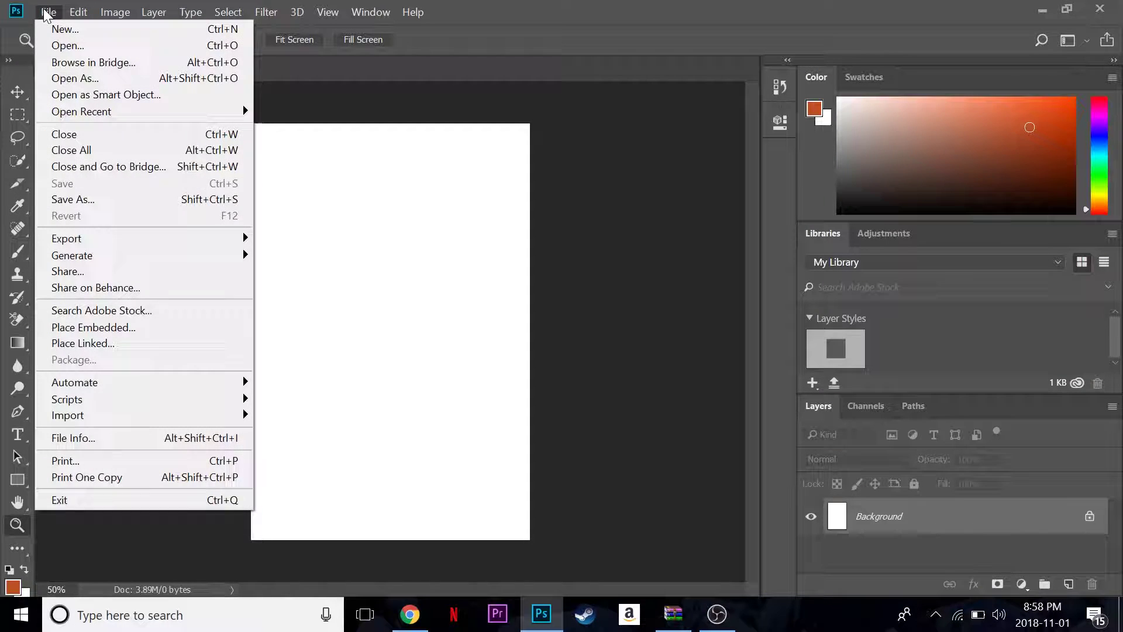
left_click(67, 46)
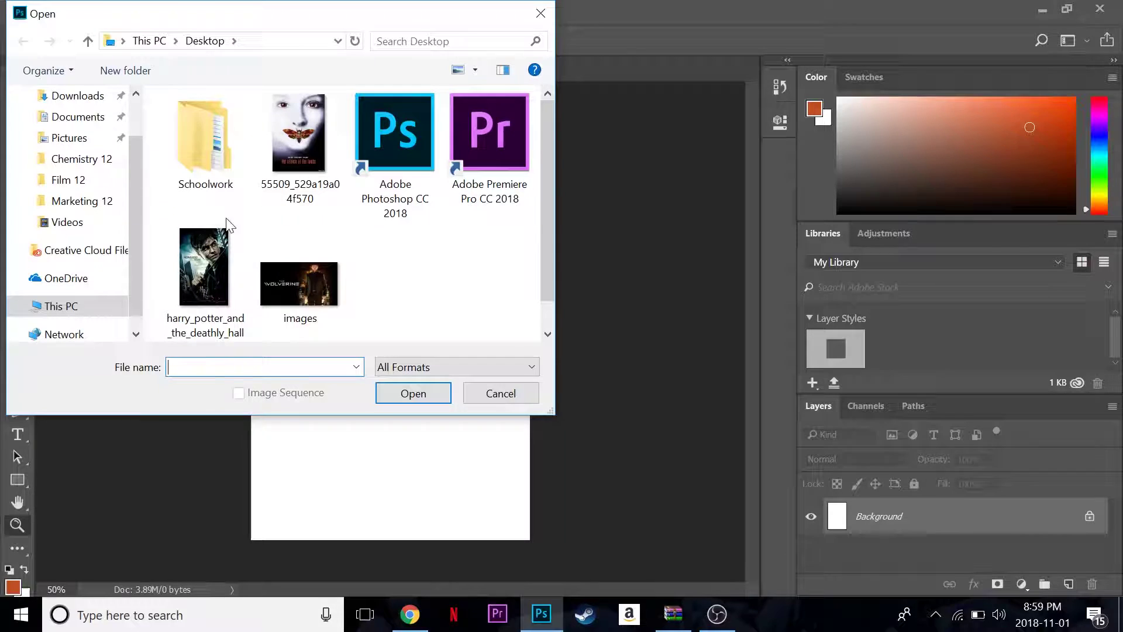
double_click(299, 133)
Zoom to the poster's lower half and draw a rectangular marquee around the orange title 'the silence of the lambs'.
scroll(241, 454, "down", 3)
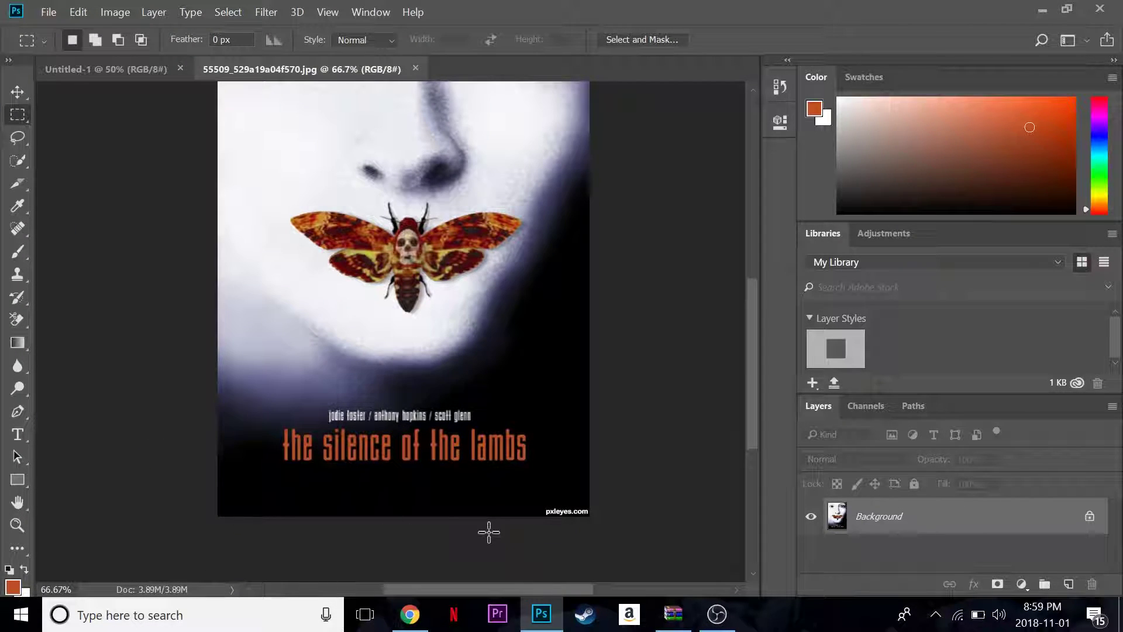
key("ctrl+plus")
key("ctrl+plus")
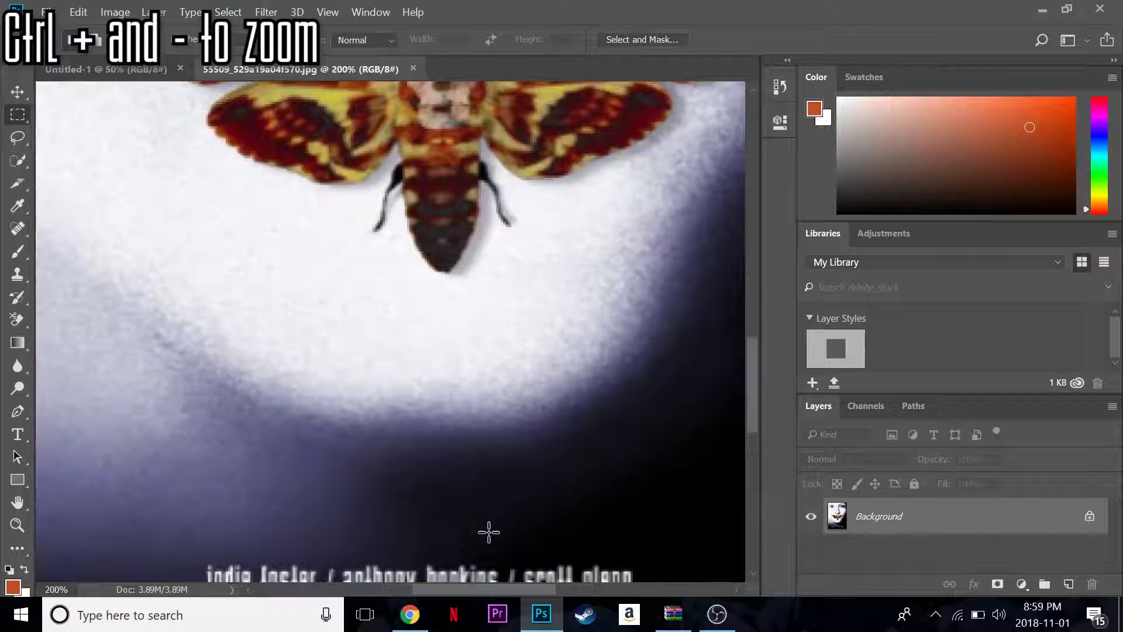
scroll(559, 457, "down", 3)
key("ctrl+minus")
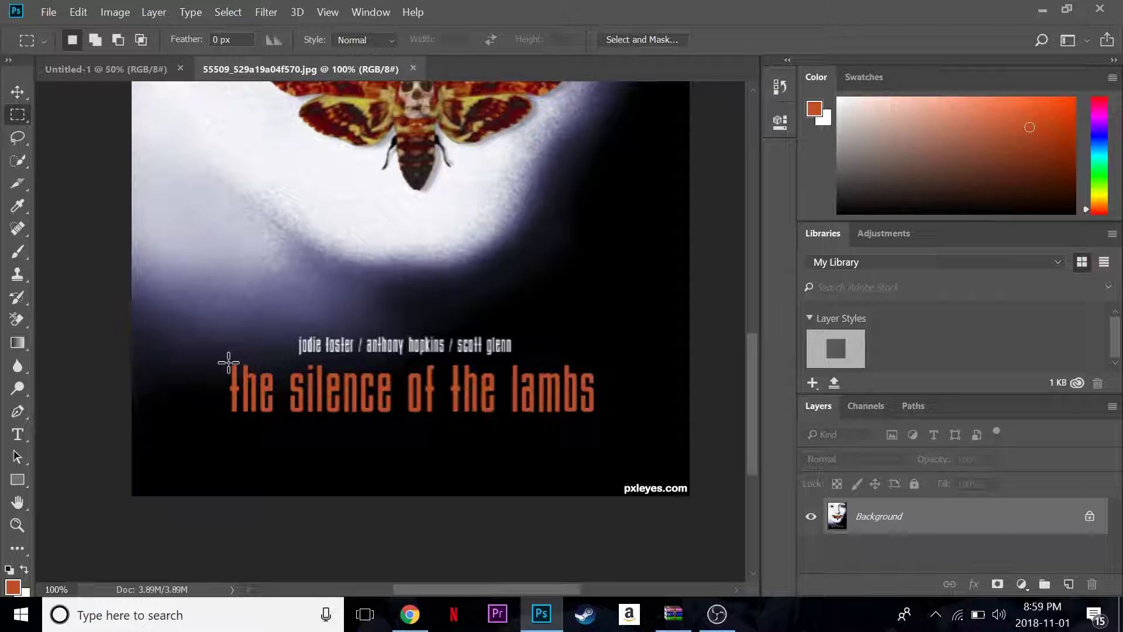
left_click_drag(228, 363, 597, 417)
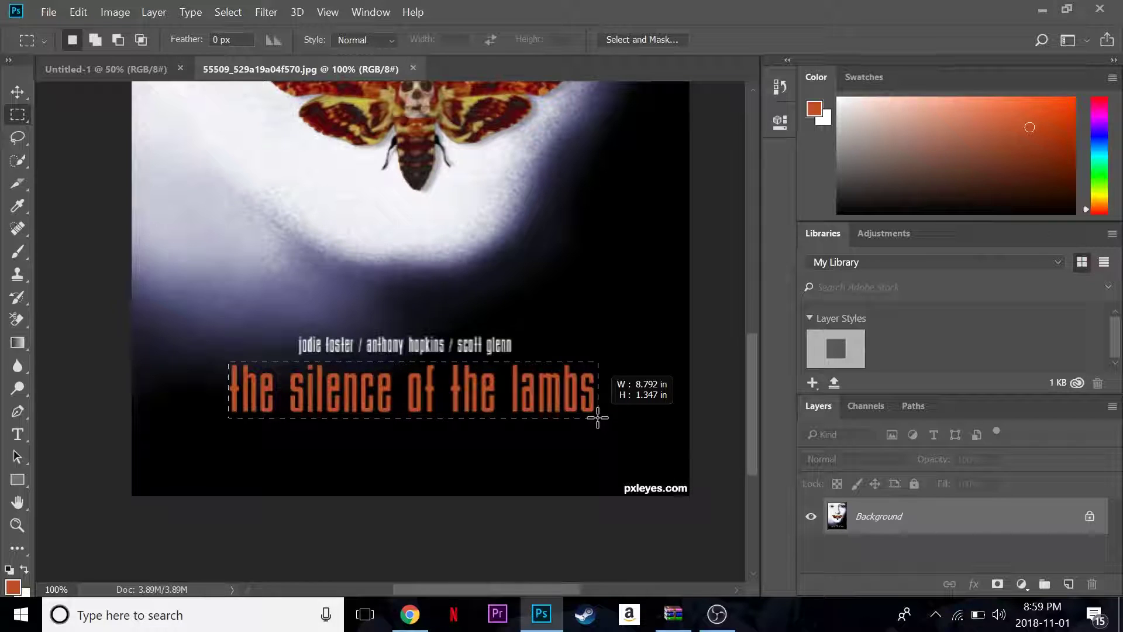
left_click_drag(597, 417, 597, 417)
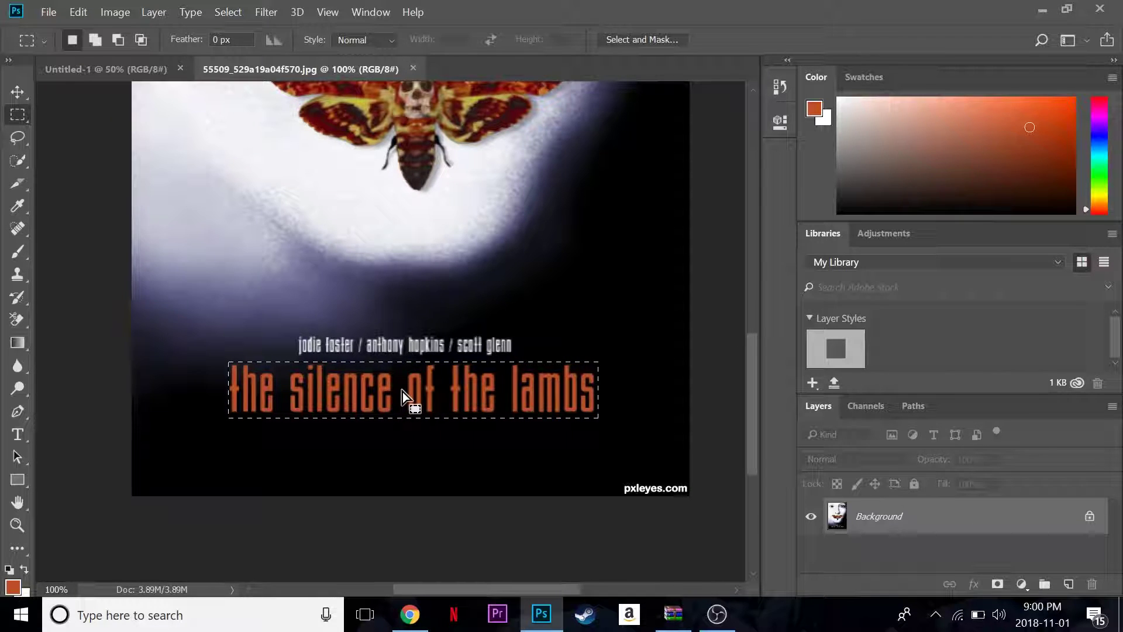
Fill the title selection with Content-Aware contents, erasing 'the silence of the lambs' into dark background.
left_click(78, 12)
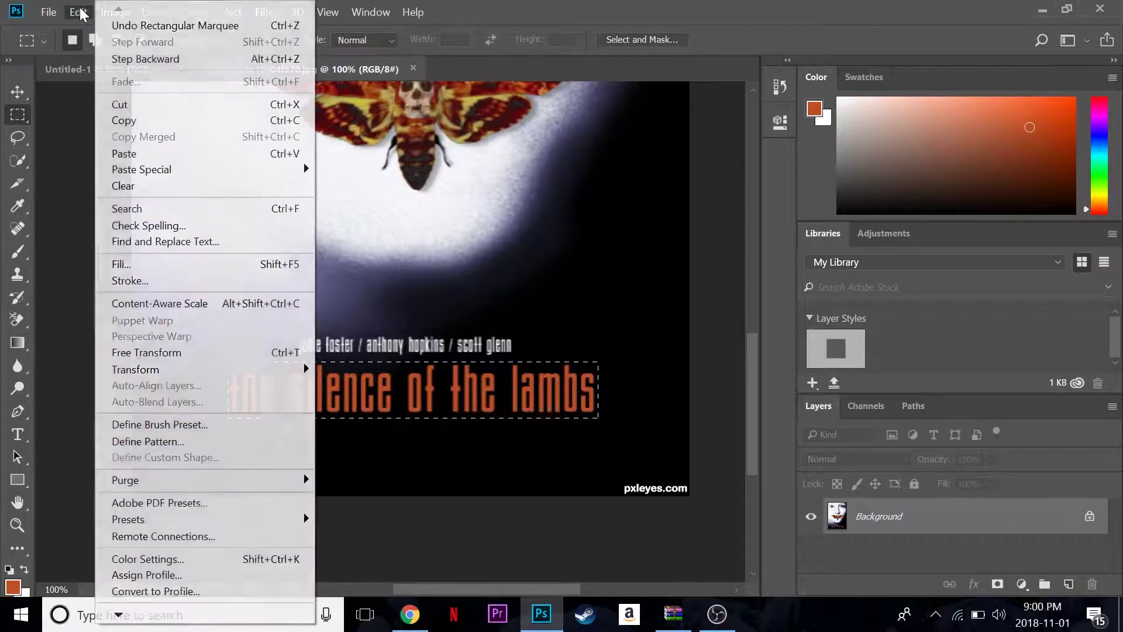
left_click(130, 268)
key("i")
key("shift+F5")
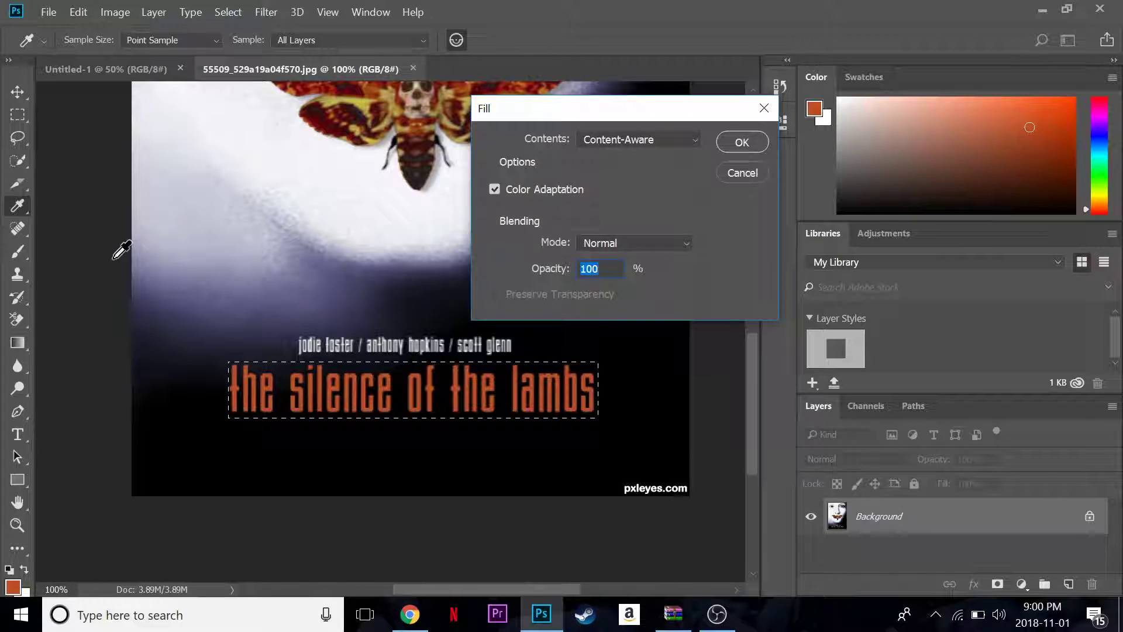
left_click(739, 175)
key("shift+F5")
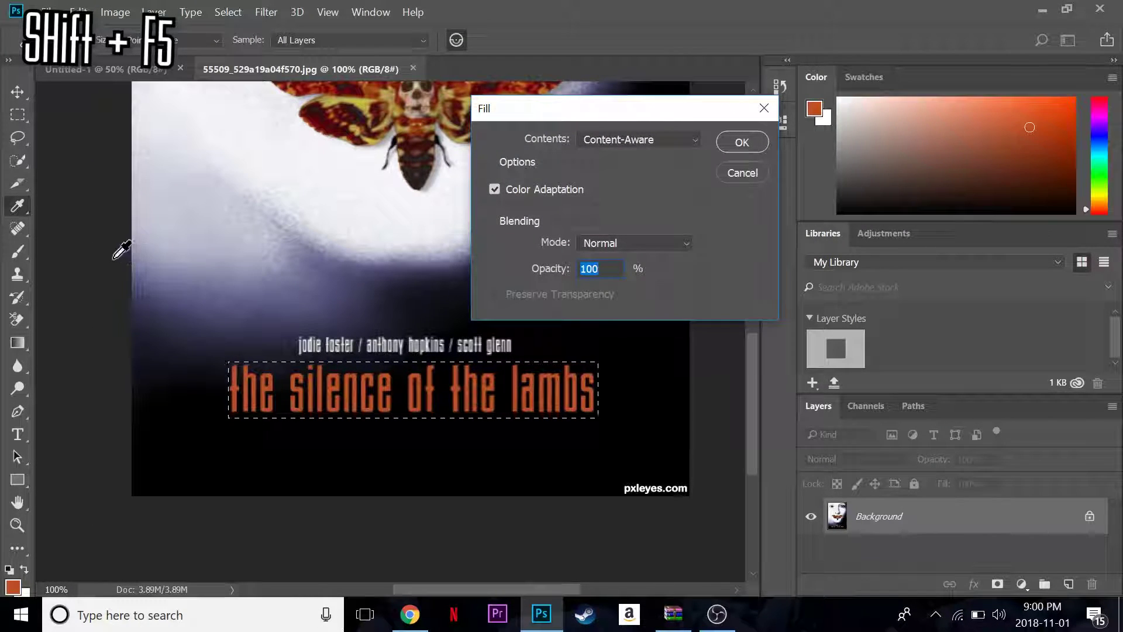
key("m")
key("Escape")
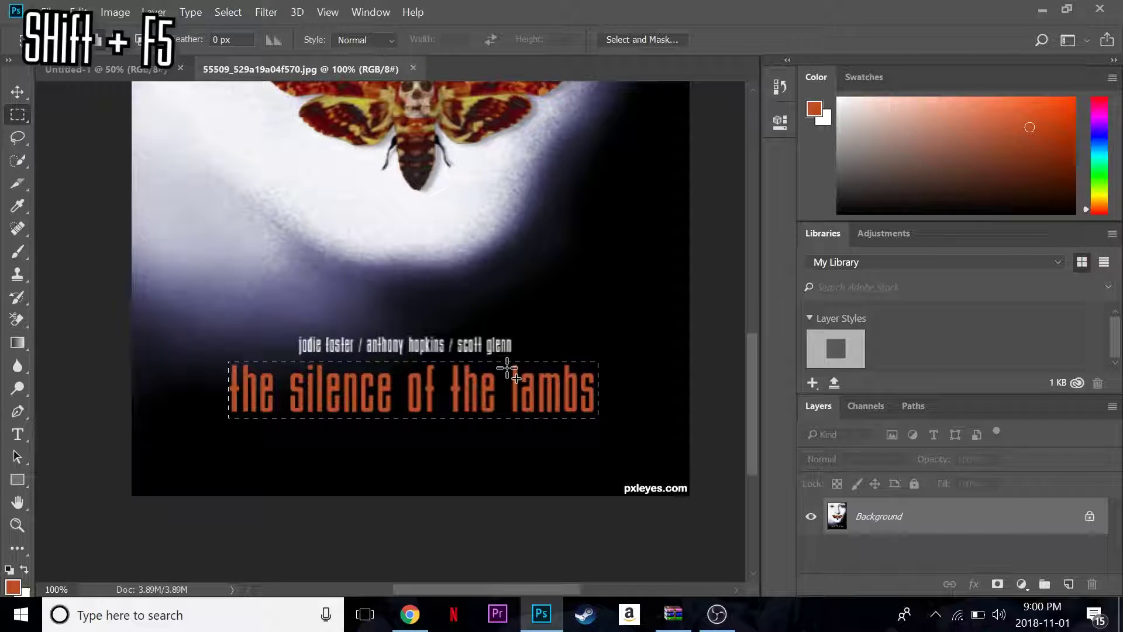
key("shift+F5")
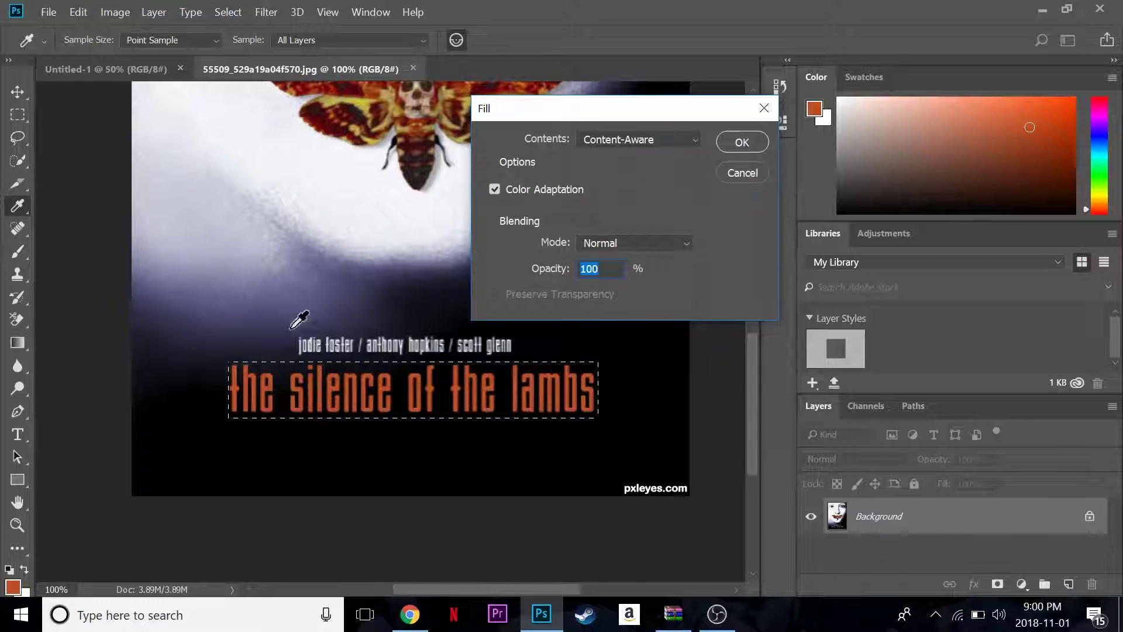
left_click(742, 142)
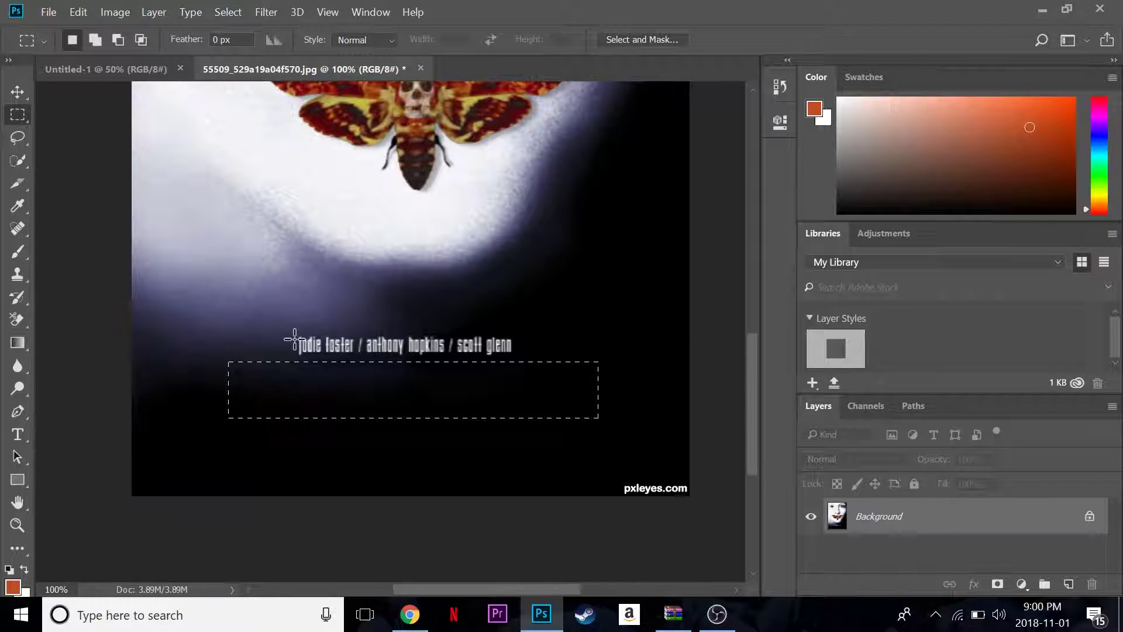
Select the actor credits line and erase it with a Content-Aware fill.
left_click_drag(296, 328, 482, 369)
key("ctrl+z")
left_click_drag(294, 332, 517, 363)
key("shift+F5")
key("Return")
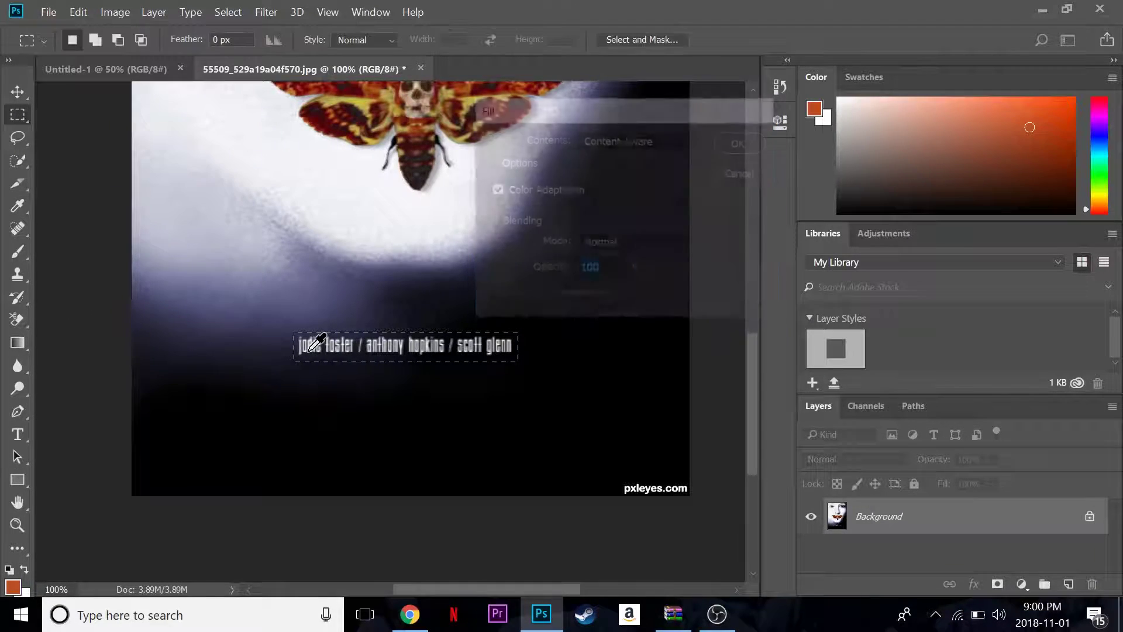
Erase the pxleyes.com watermark in the bottom-right corner with a Content-Aware fill.
left_click_drag(617, 478, 694, 495)
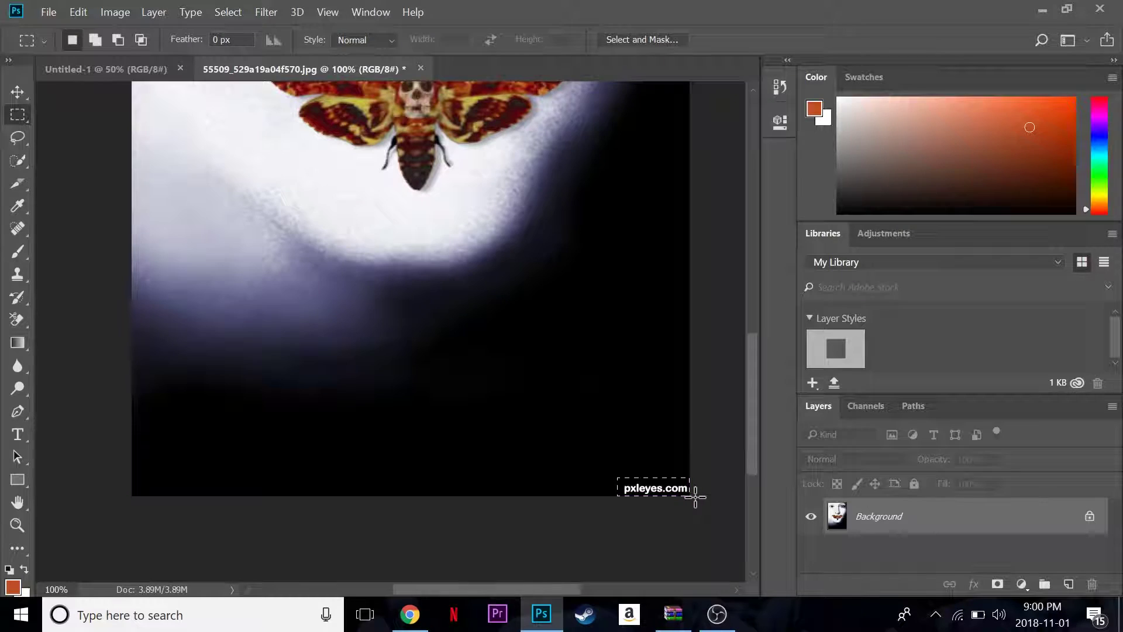
key("shift+F5")
key("Return")
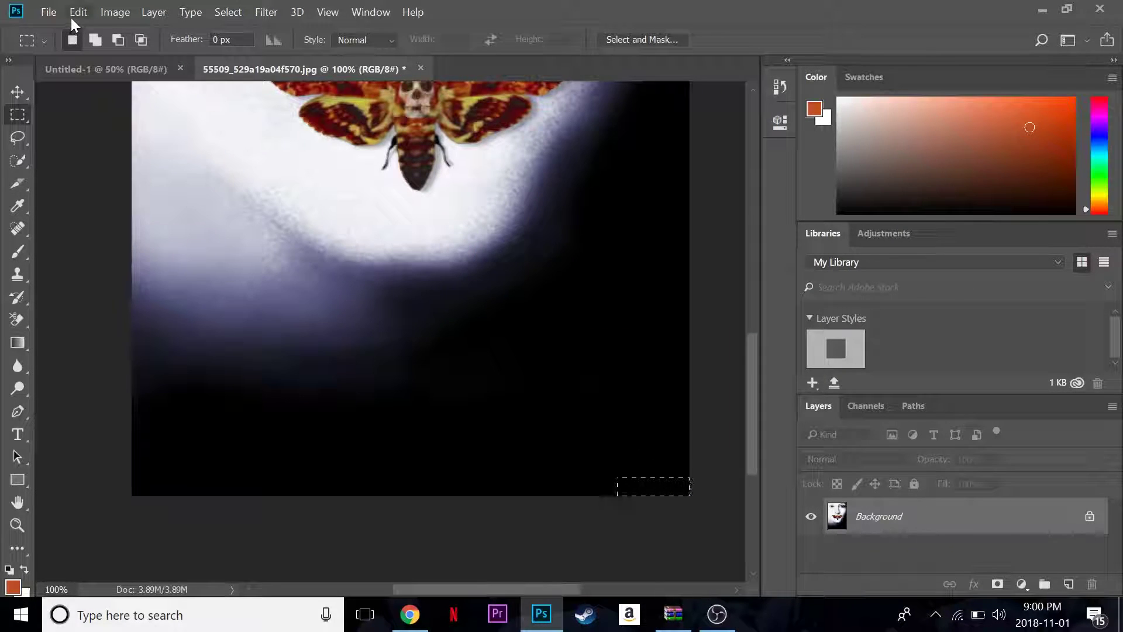
left_click(72, 16)
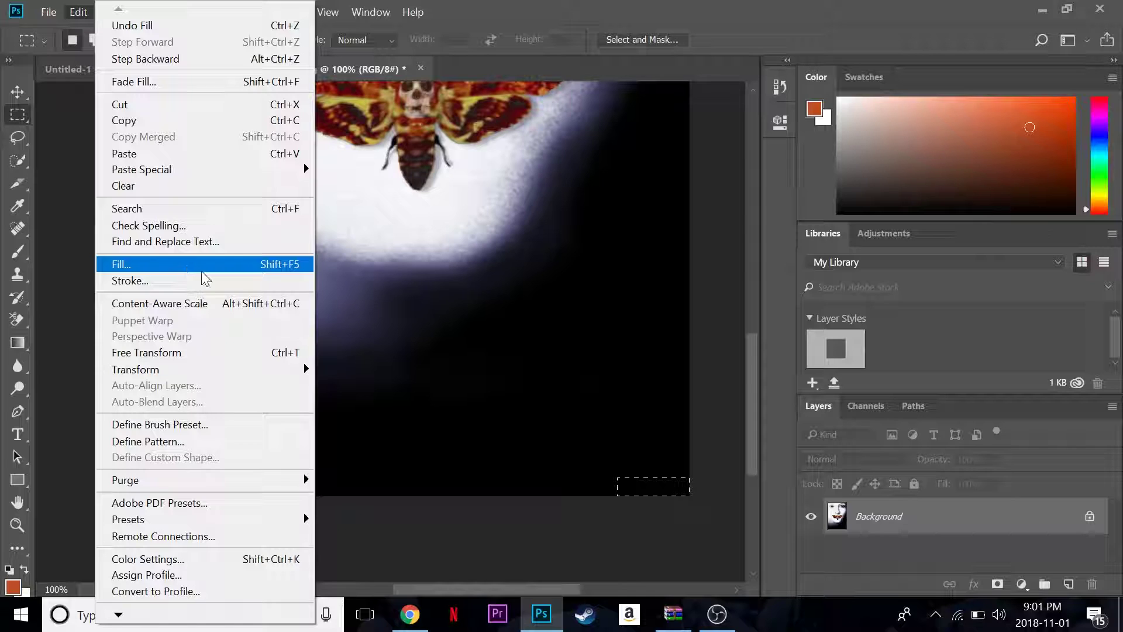
Look through the Edit and Layer menus without changing anything, then return to Chrome's poster preview.
left_click(515, 569)
left_click(155, 13)
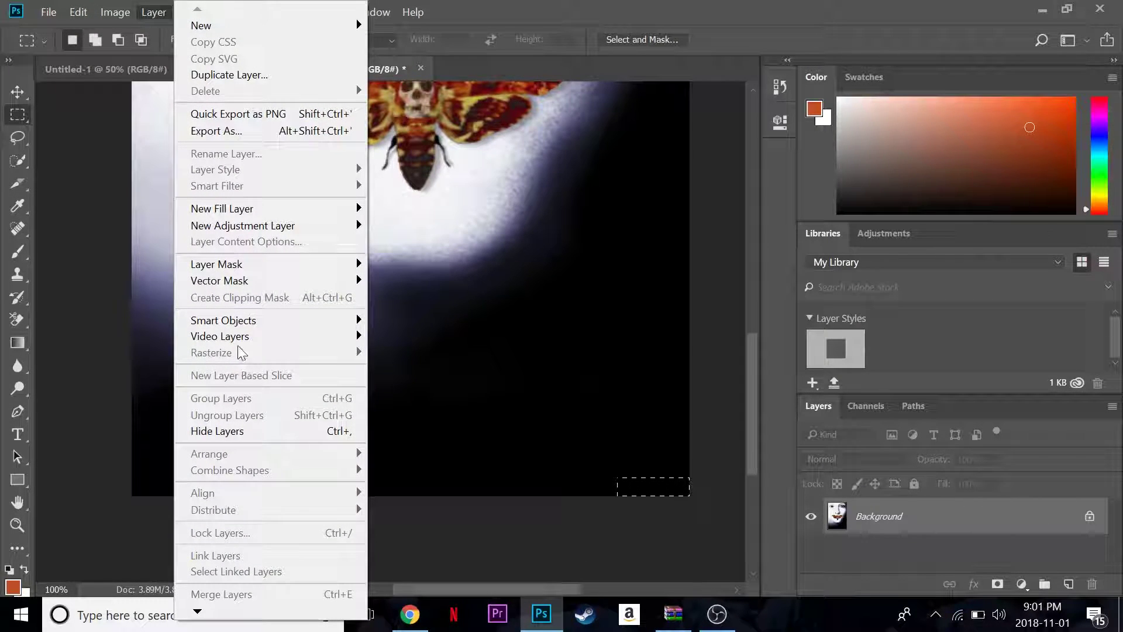
mouse_move(242, 323)
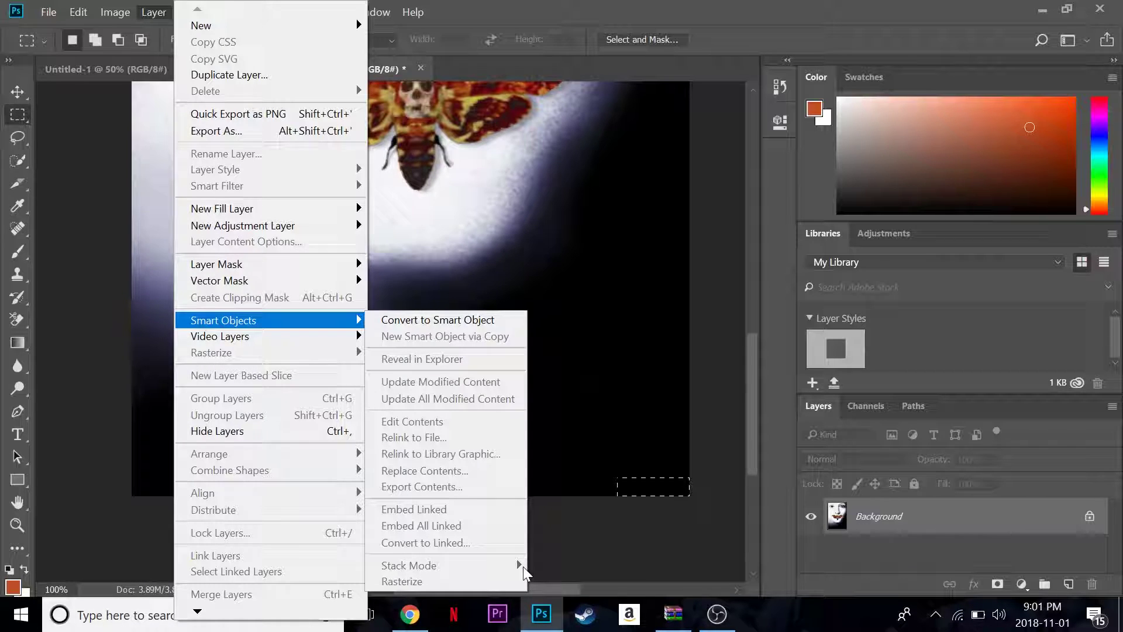
left_click(591, 562)
left_click(74, 17)
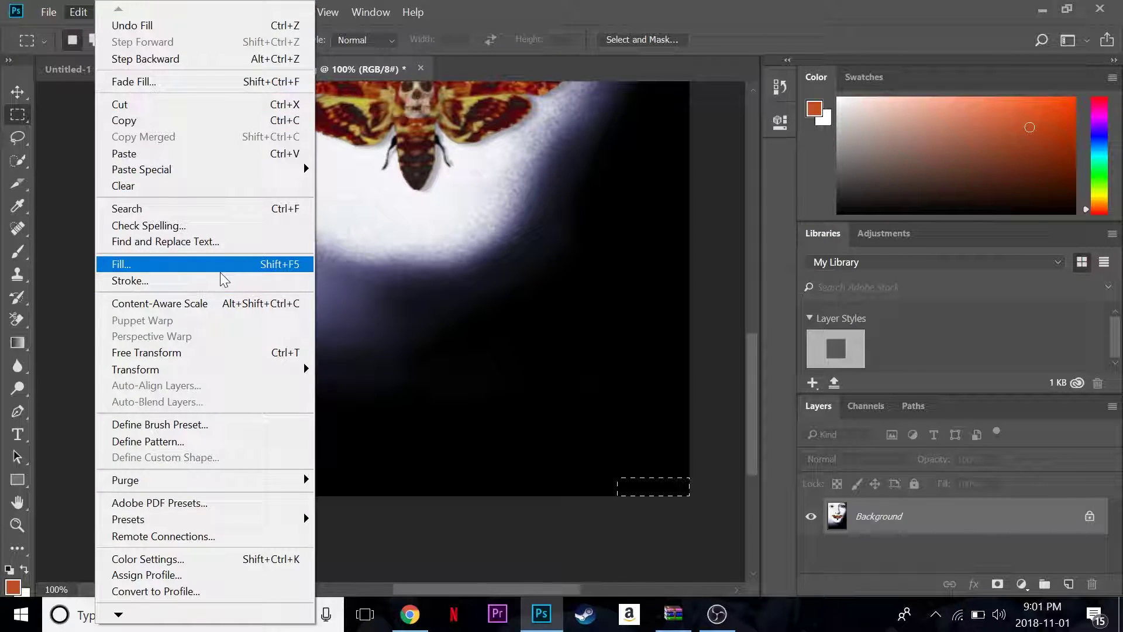
left_click(451, 547)
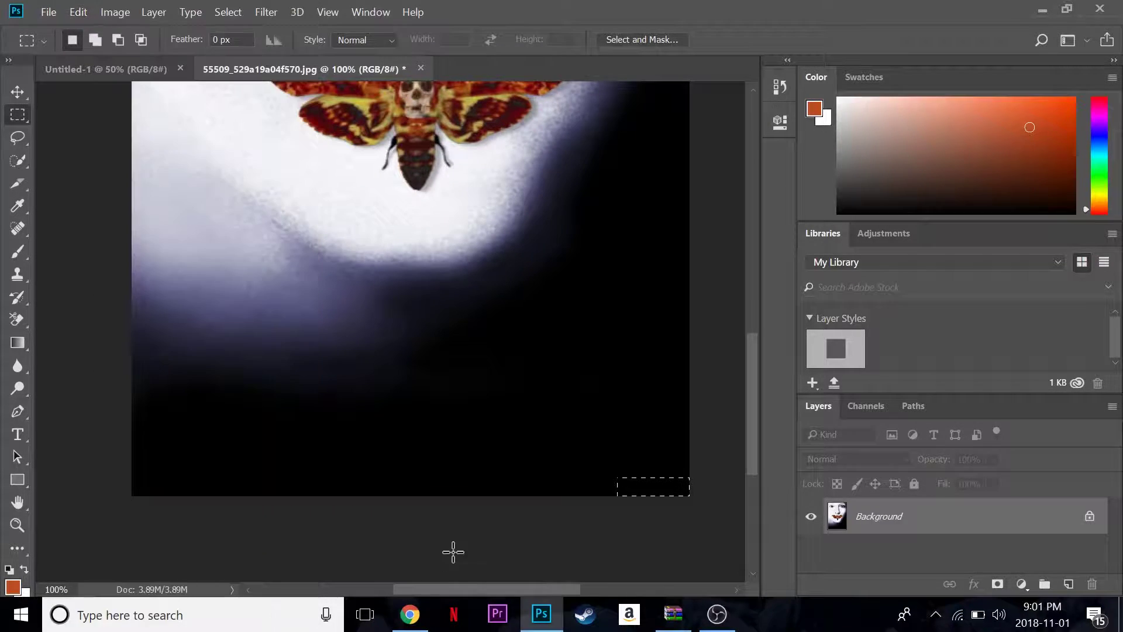
left_click_drag(763, 331, 752, 444)
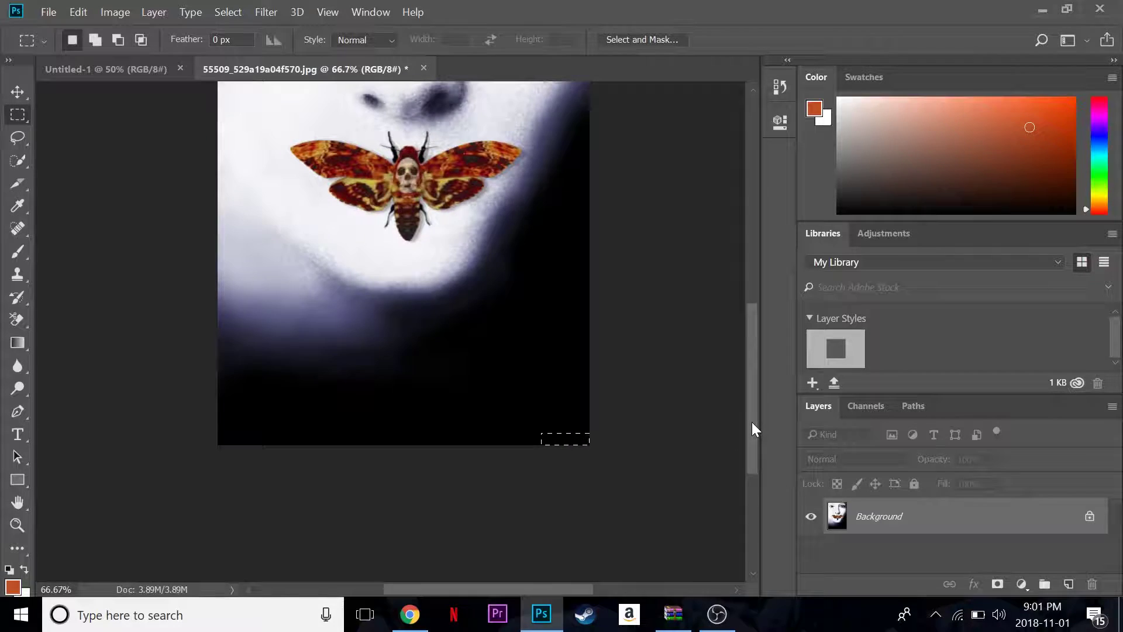
key("alt+Tab")
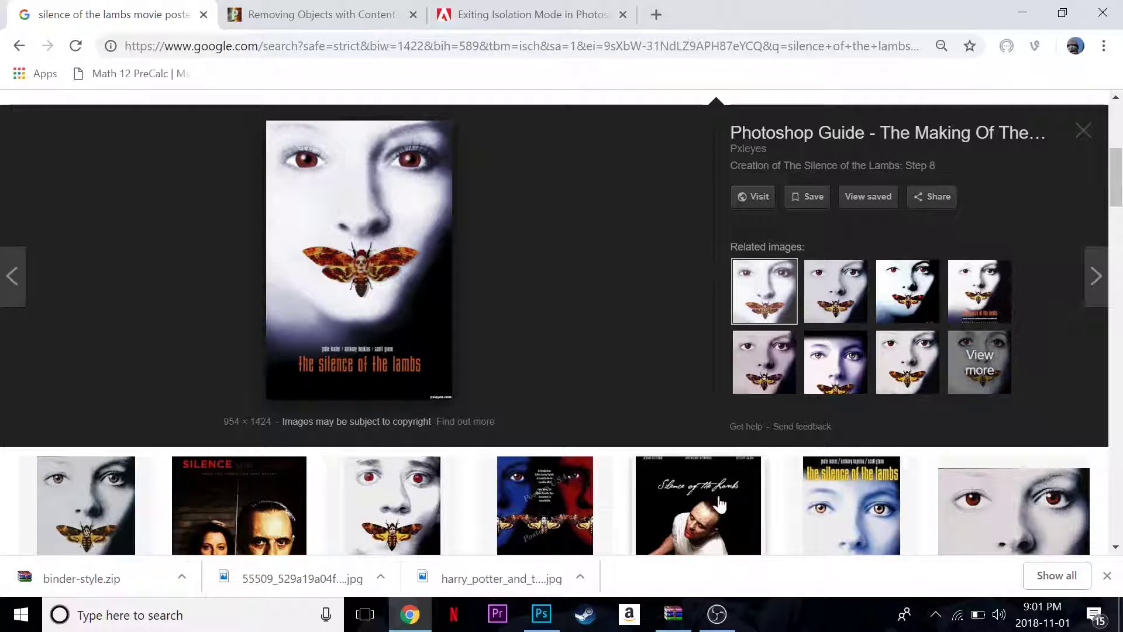
Search 'the silence of the lambs movie poster font' and open the Fonts In Use poster page.
left_click(655, 15)
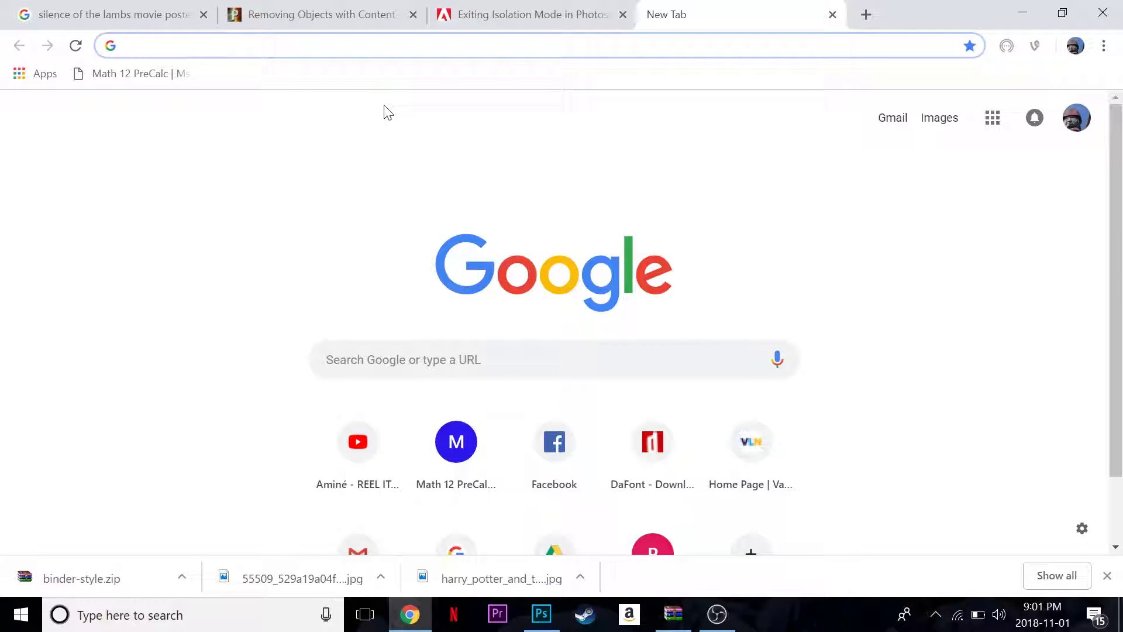
left_click(413, 15)
left_click(413, 15)
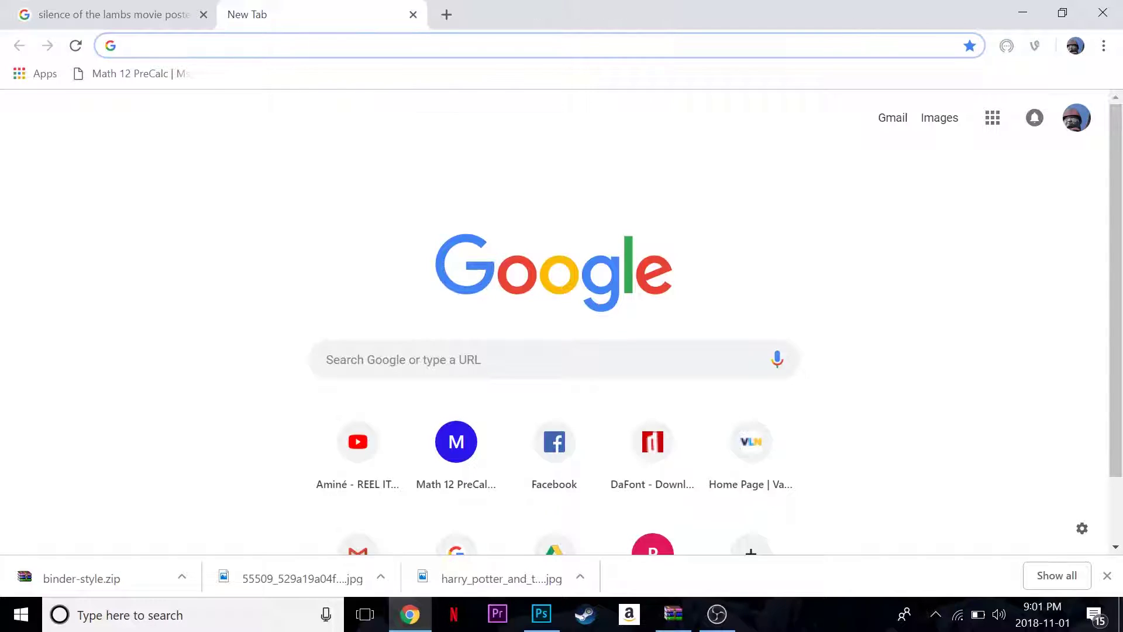
type("the ")
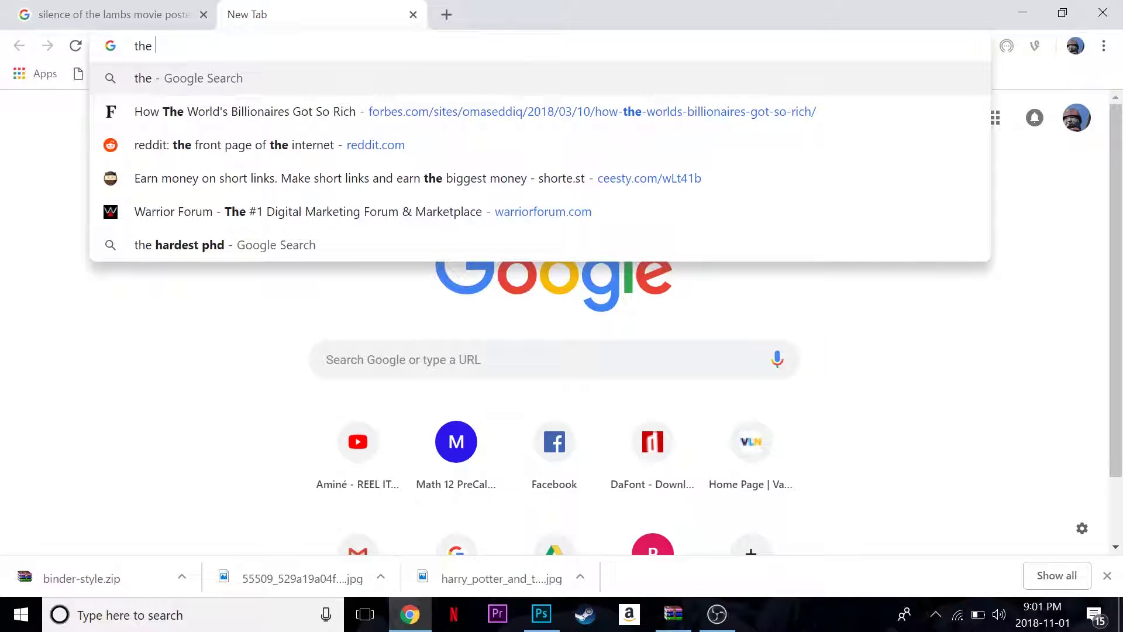
type("silence of the l")
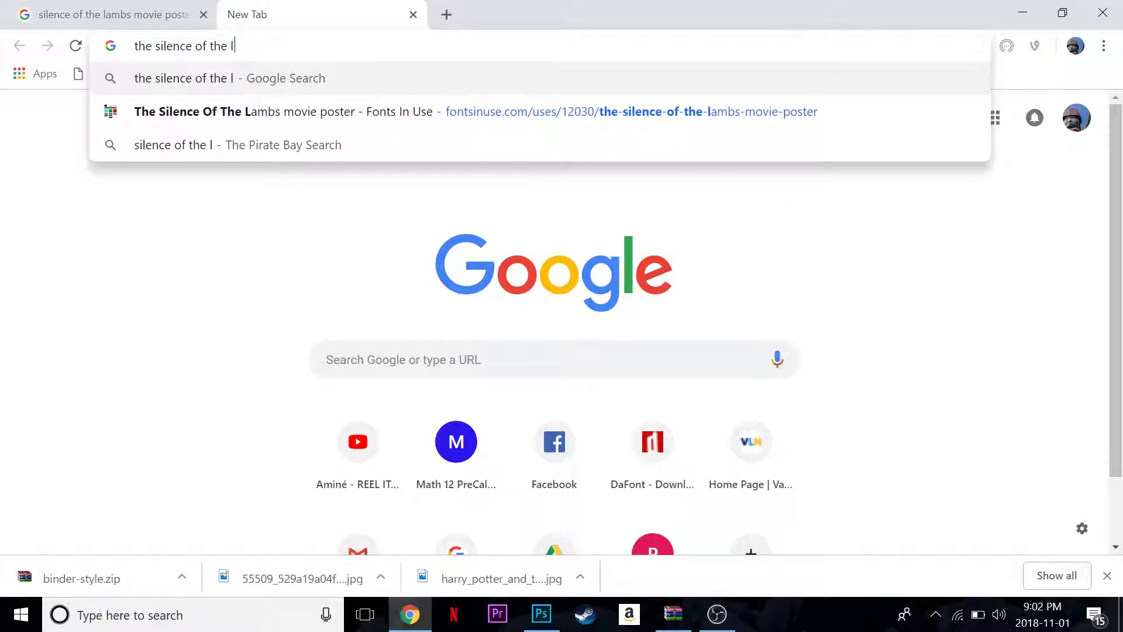
type("ambs movie")
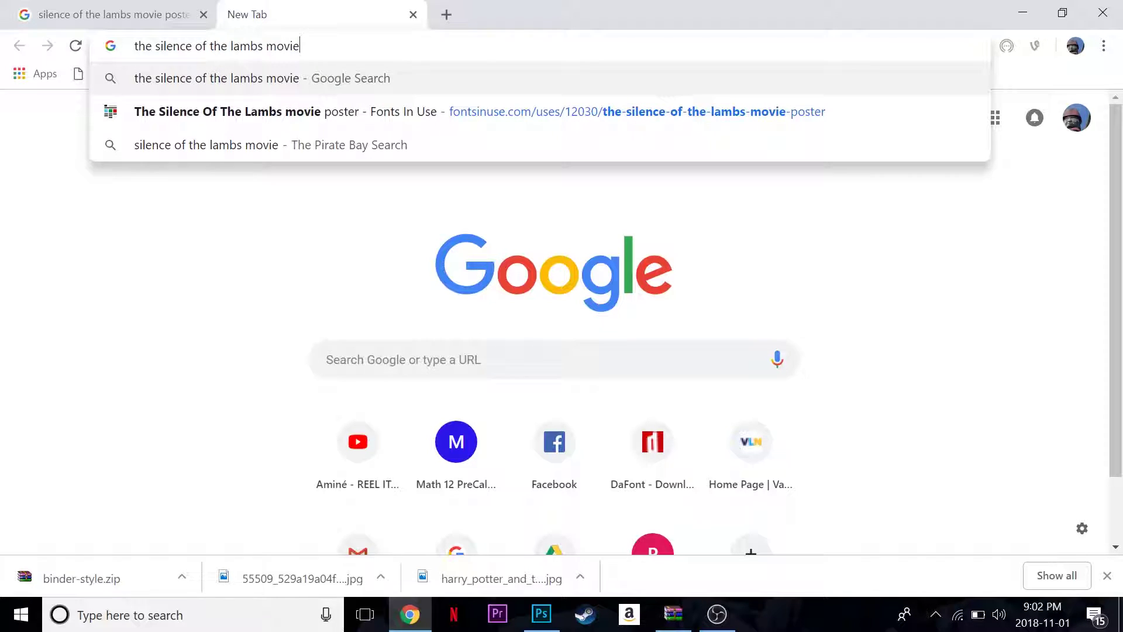
type(" poster font")
key("Return")
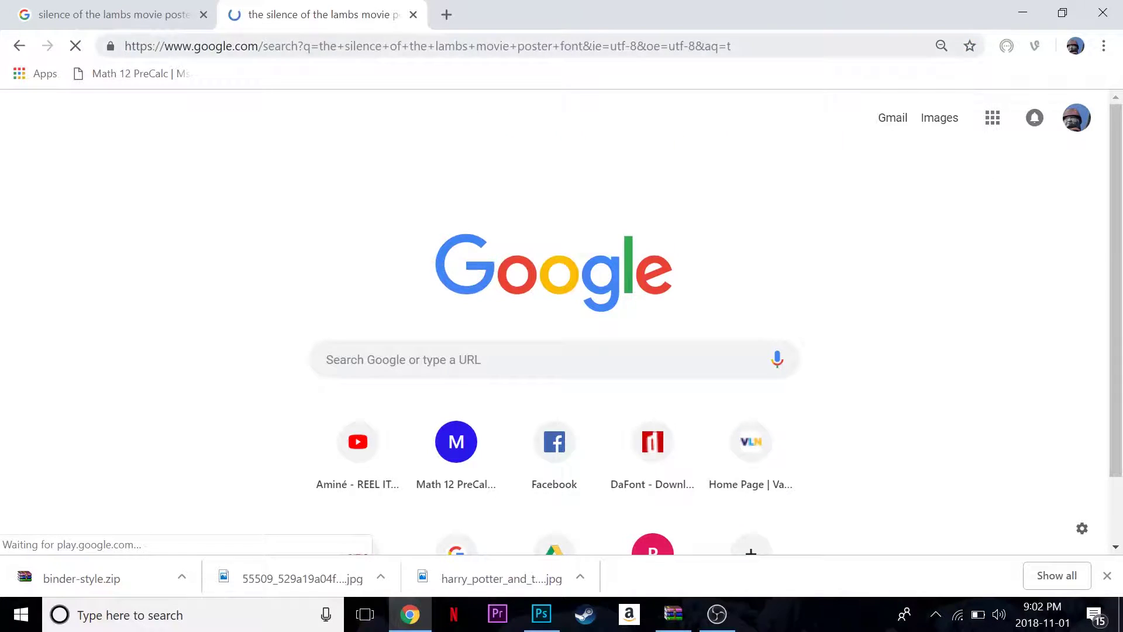
scroll(290, 262, "down", 1)
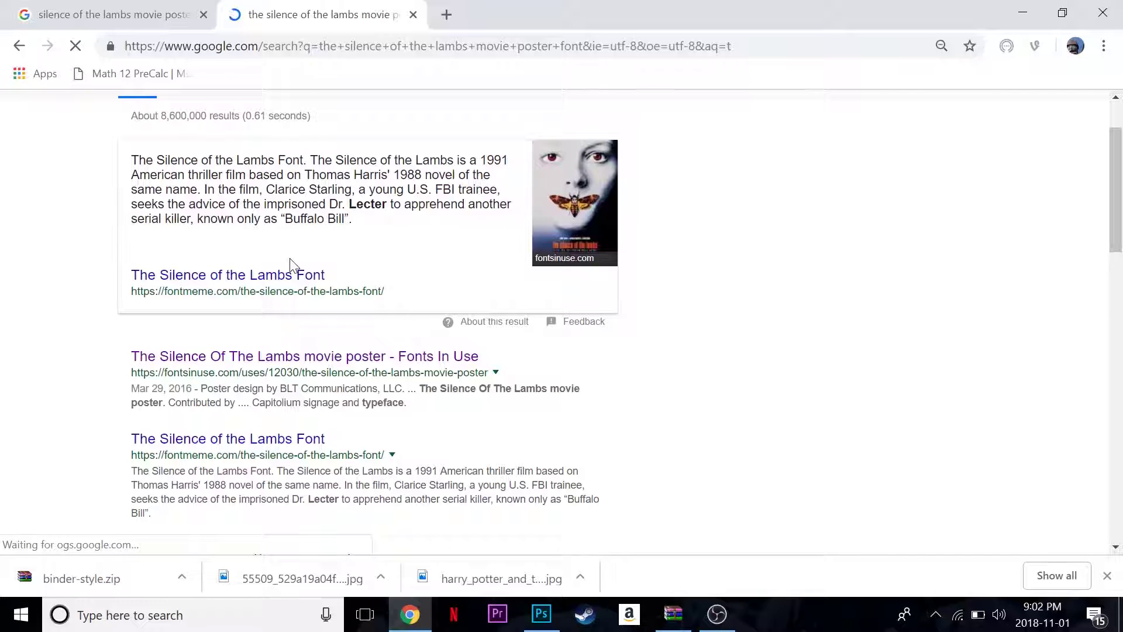
left_click(351, 355)
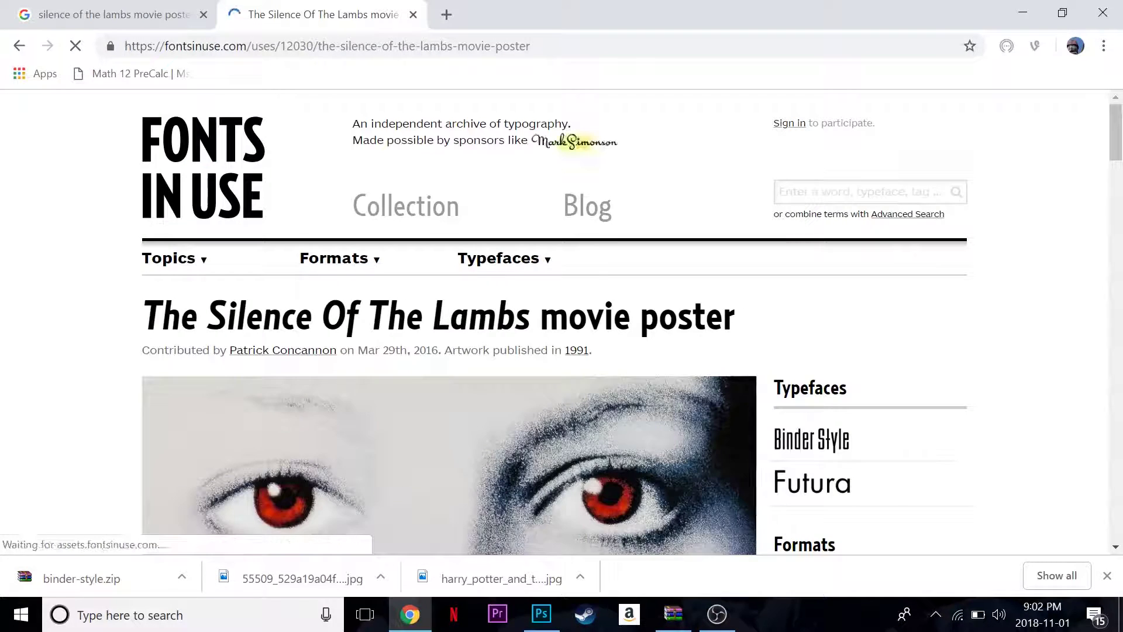
scroll(449, 351, "down", 3)
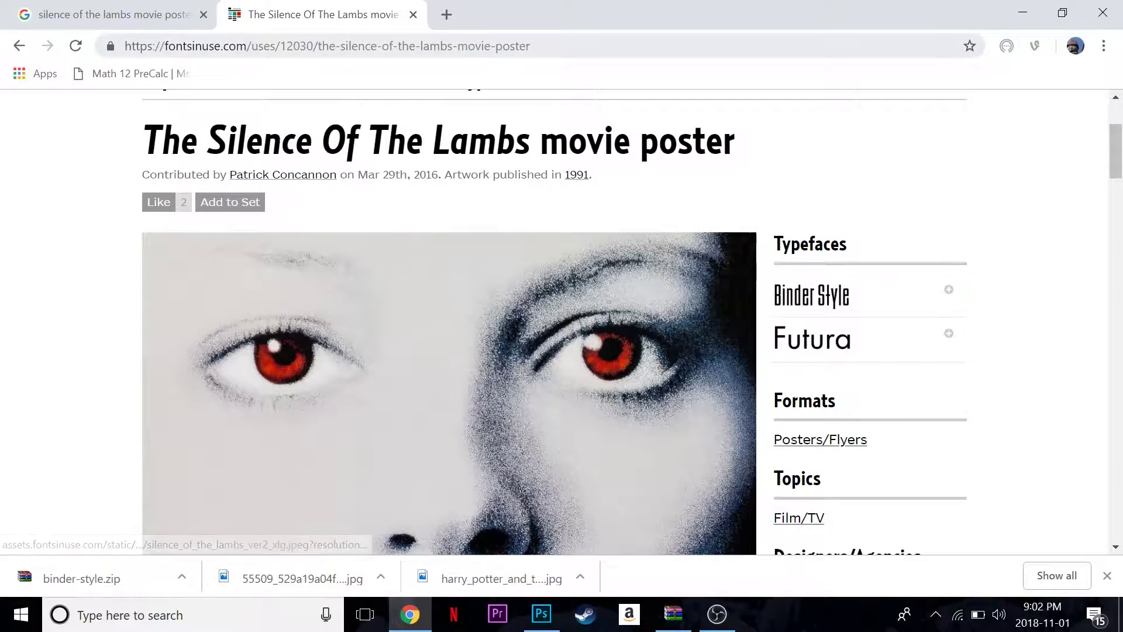
Search 'binder style download', open the Font Meme Binder Style page, and open the downloaded binder-style.zip.
left_click(395, 44)
type("binder style download")
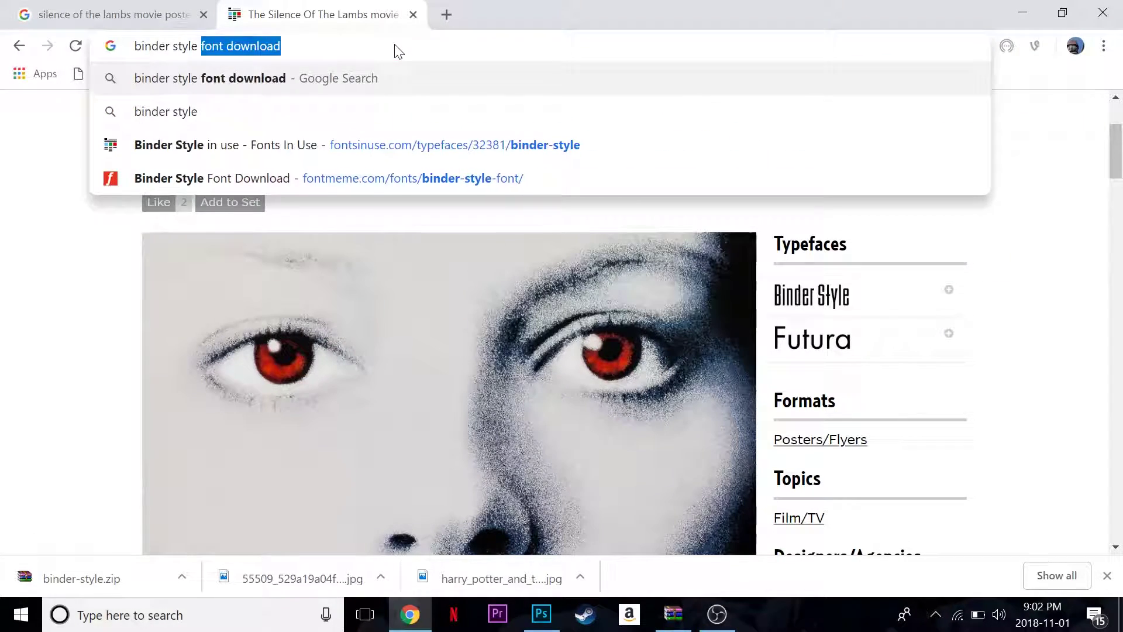
key("Return")
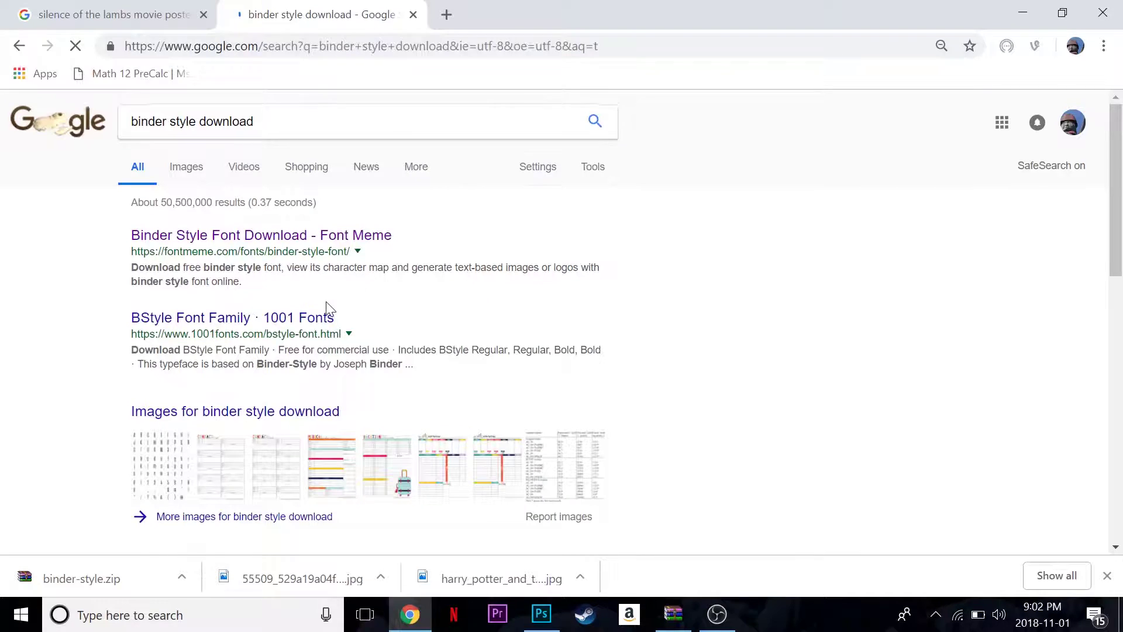
scroll(327, 310, "down", 2)
left_click(257, 148)
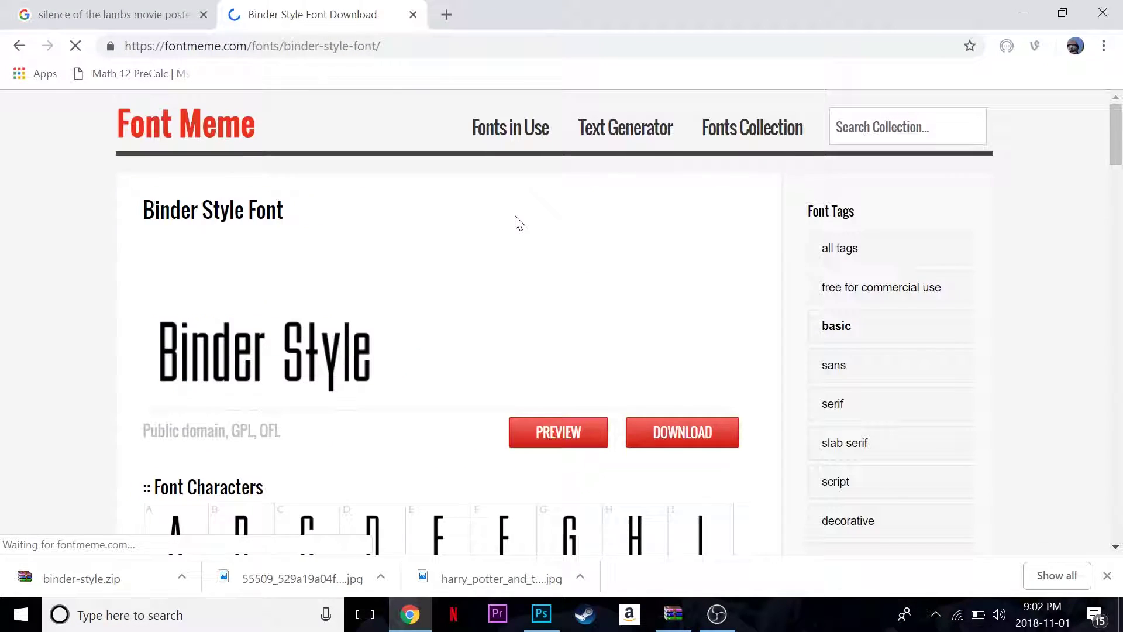
scroll(468, 269, "down", 3)
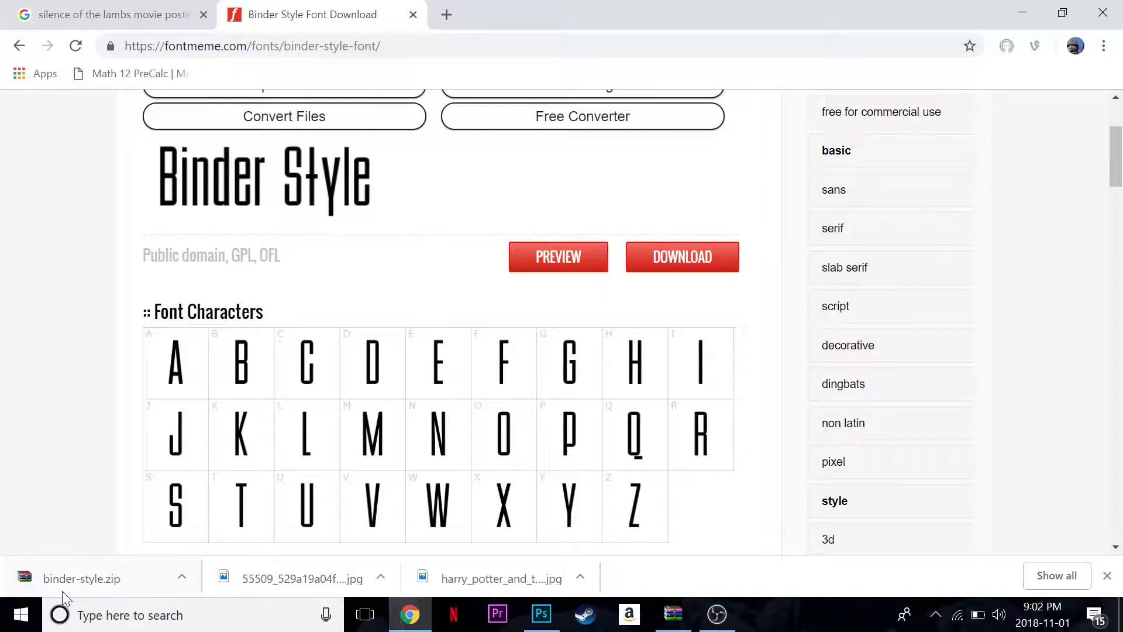
left_click(76, 579)
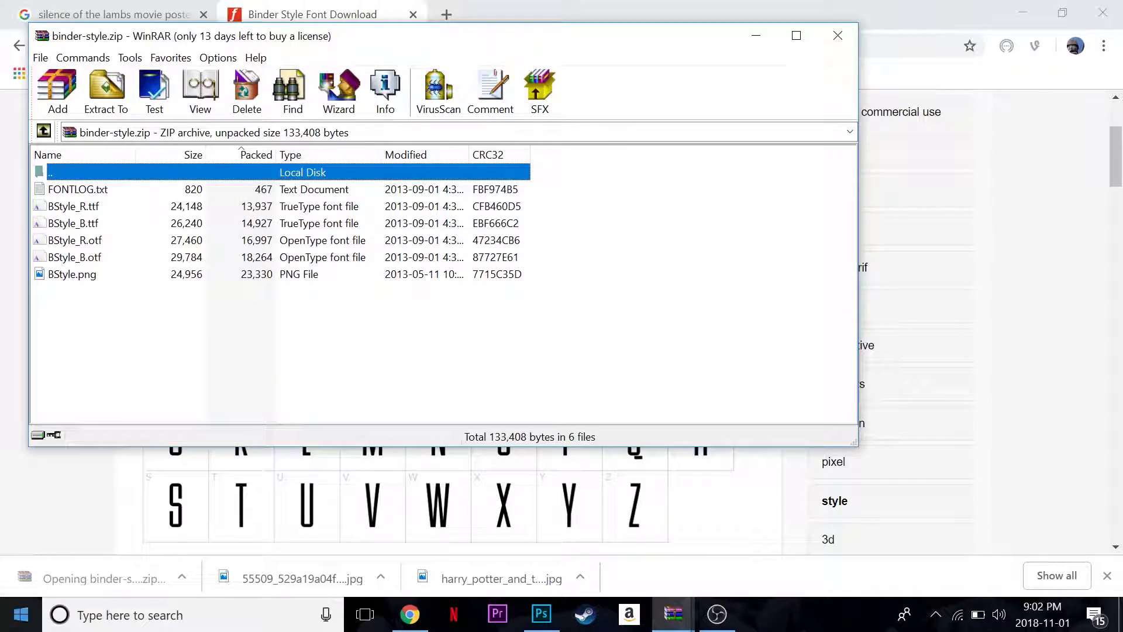
Open the Windows Fonts control panel and position it beside the WinRAR archive.
key("super")
type("f")
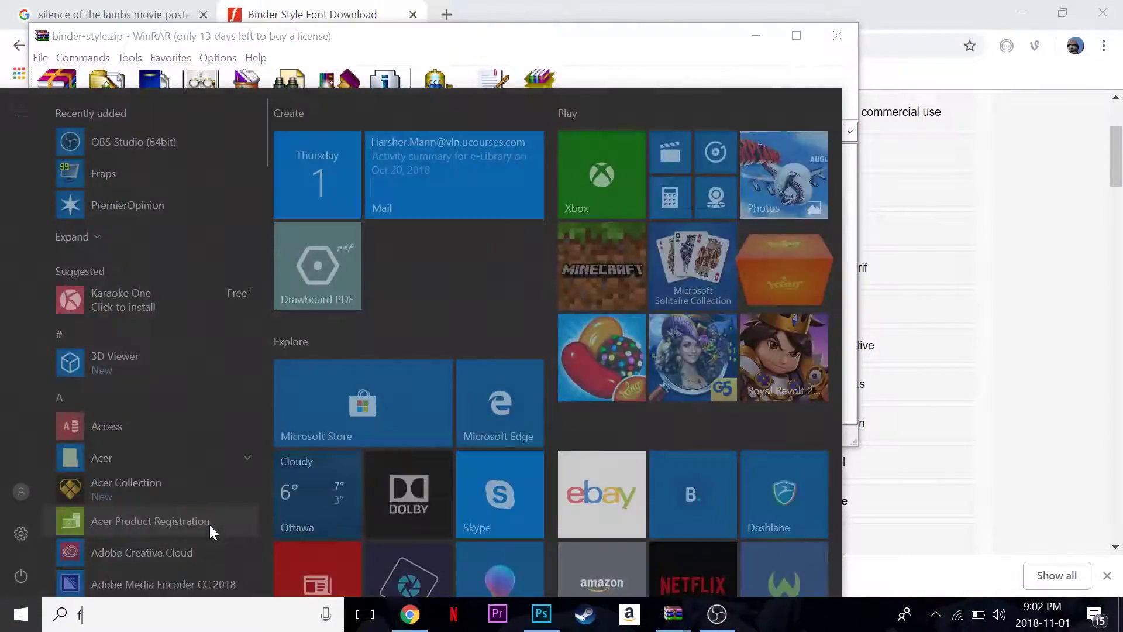
type("onts")
key("Return")
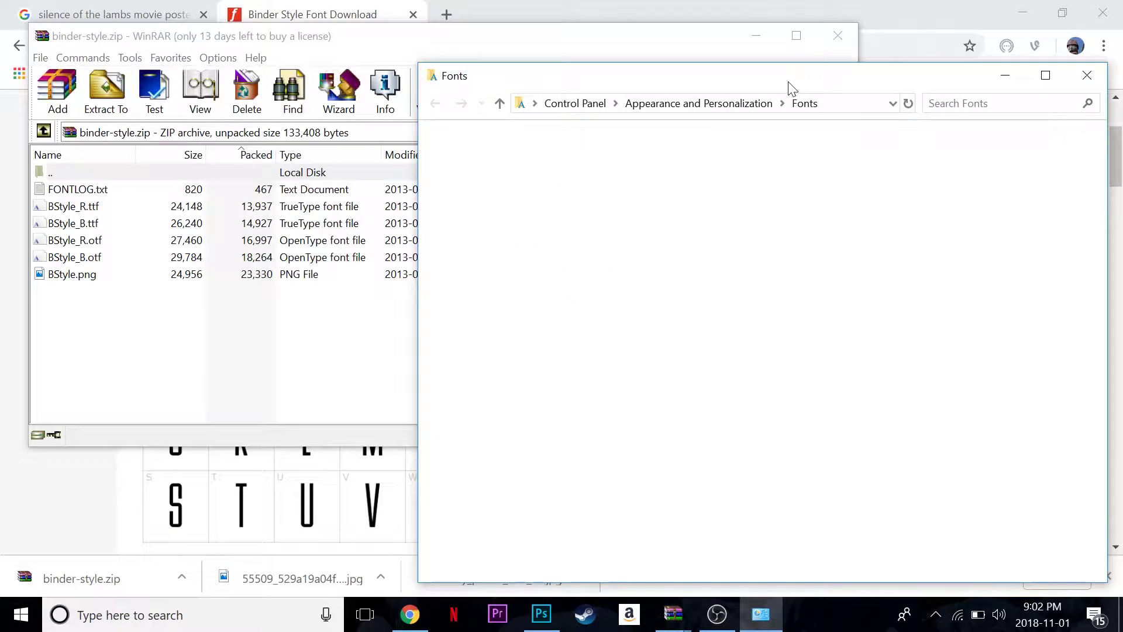
left_click_drag(782, 83, 749, 50)
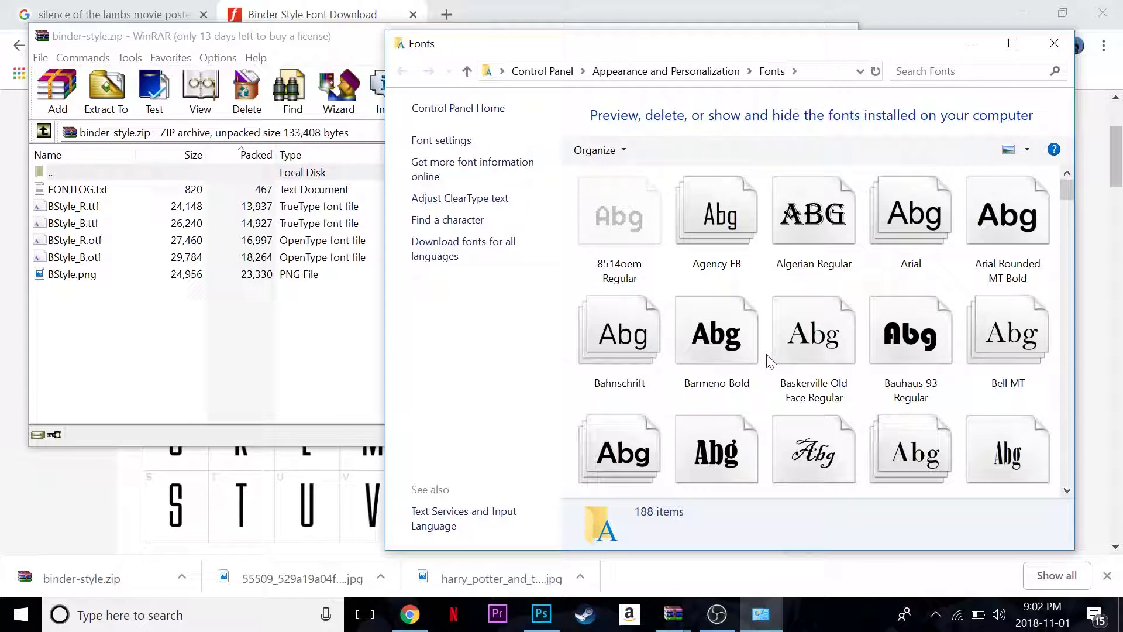
Install BStyle_R.ttf and BStyle_B.ttf by dragging them into the Fonts window, then close WinRAR.
left_click(298, 412)
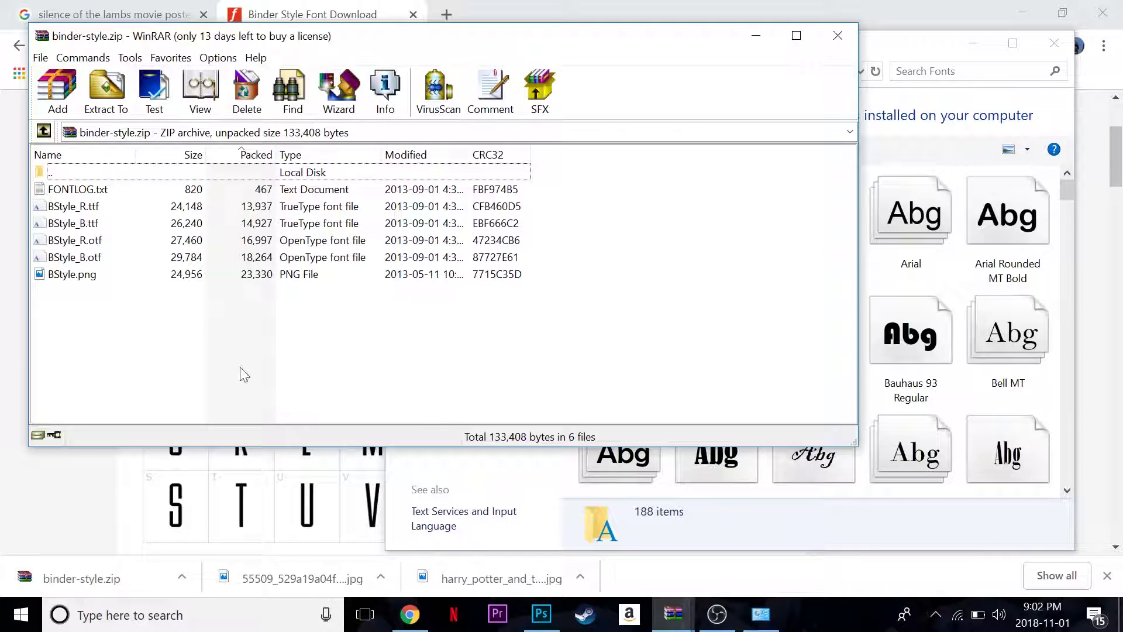
left_click(95, 227)
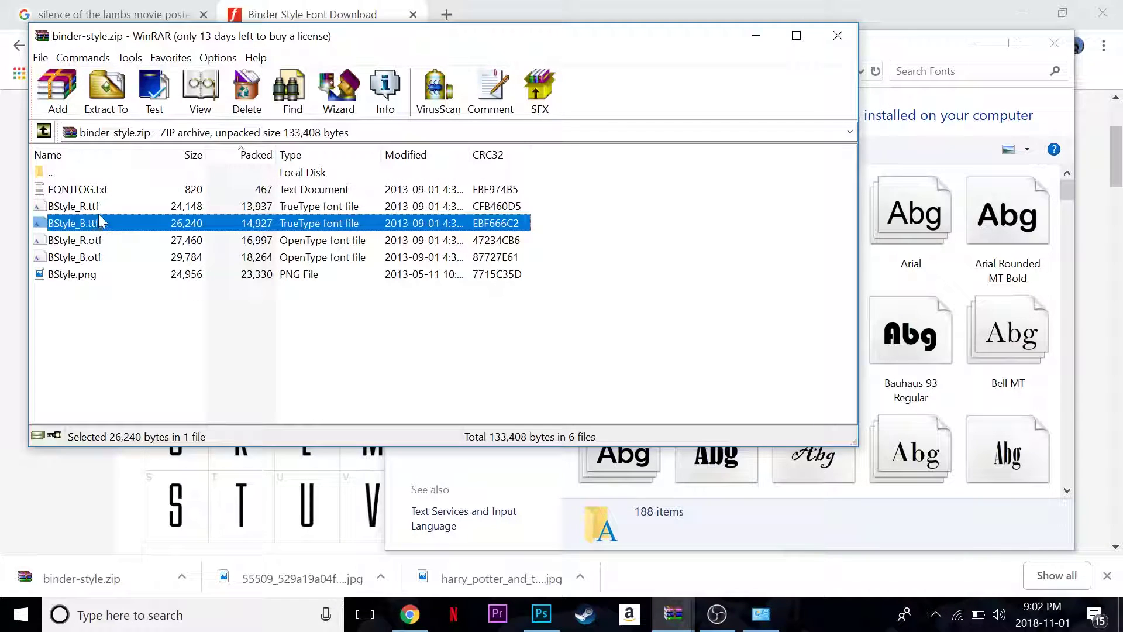
left_click(101, 210, "shift")
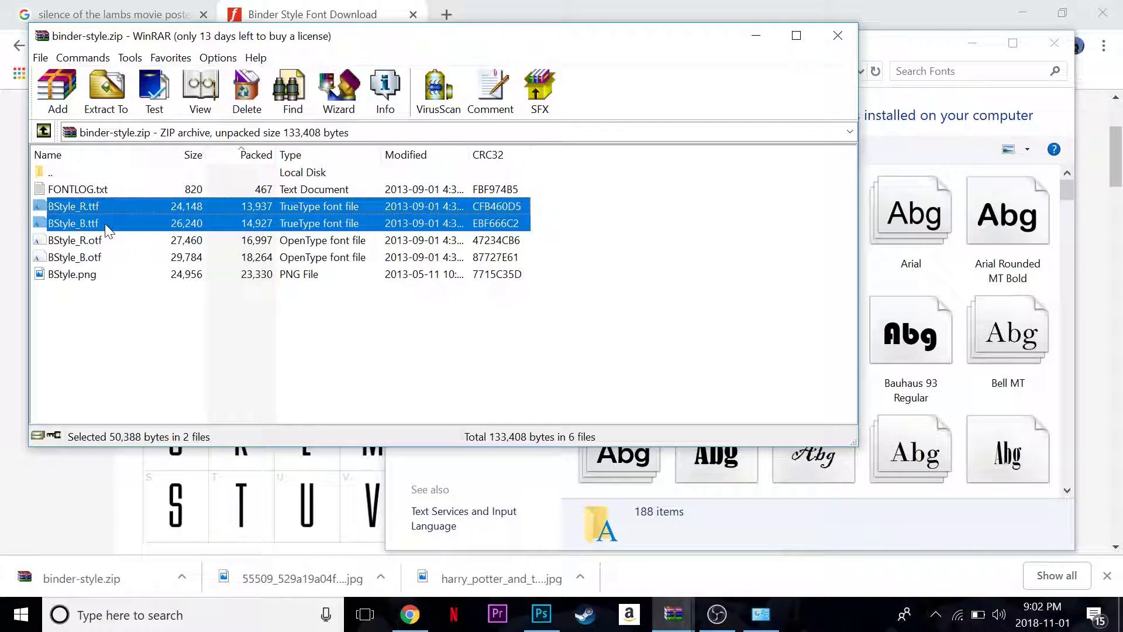
left_click_drag(107, 231, 958, 145)
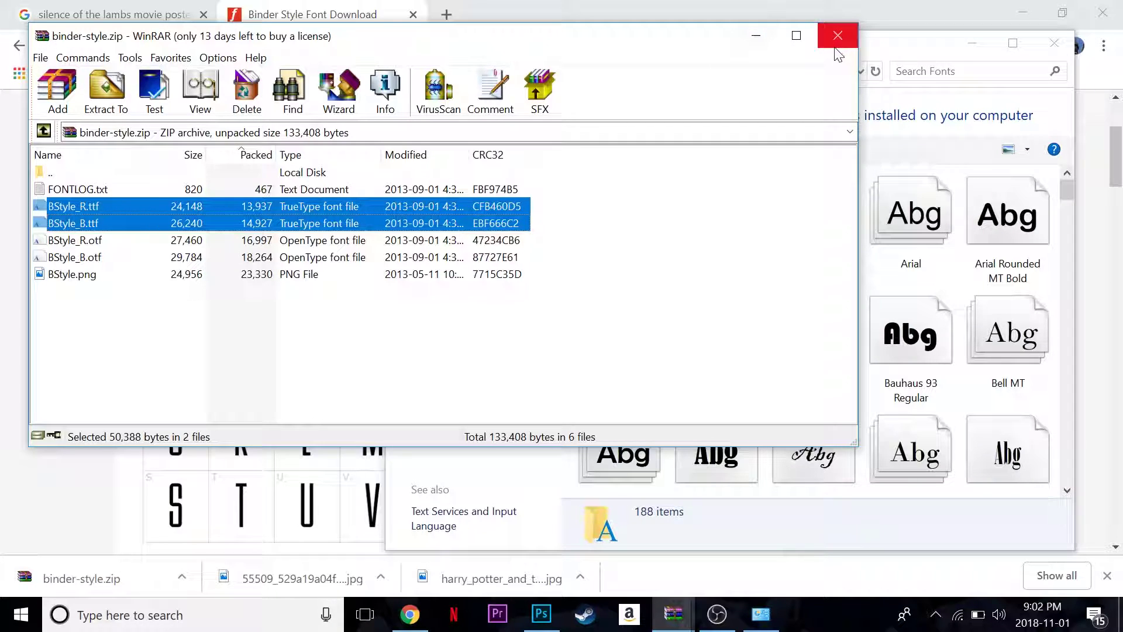
left_click(838, 36)
Back in Photoshop, add a text layer reading "There's a bug on my face" near the poster's bottom.
left_click(1055, 42)
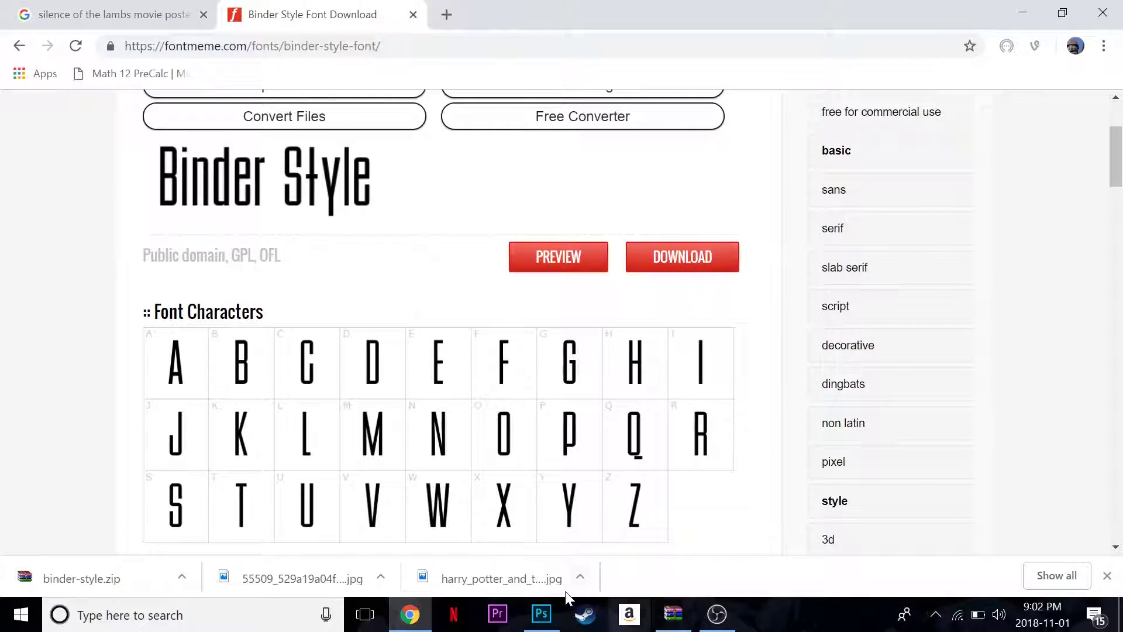
left_click(542, 615)
scroll(373, 311, "down", 3)
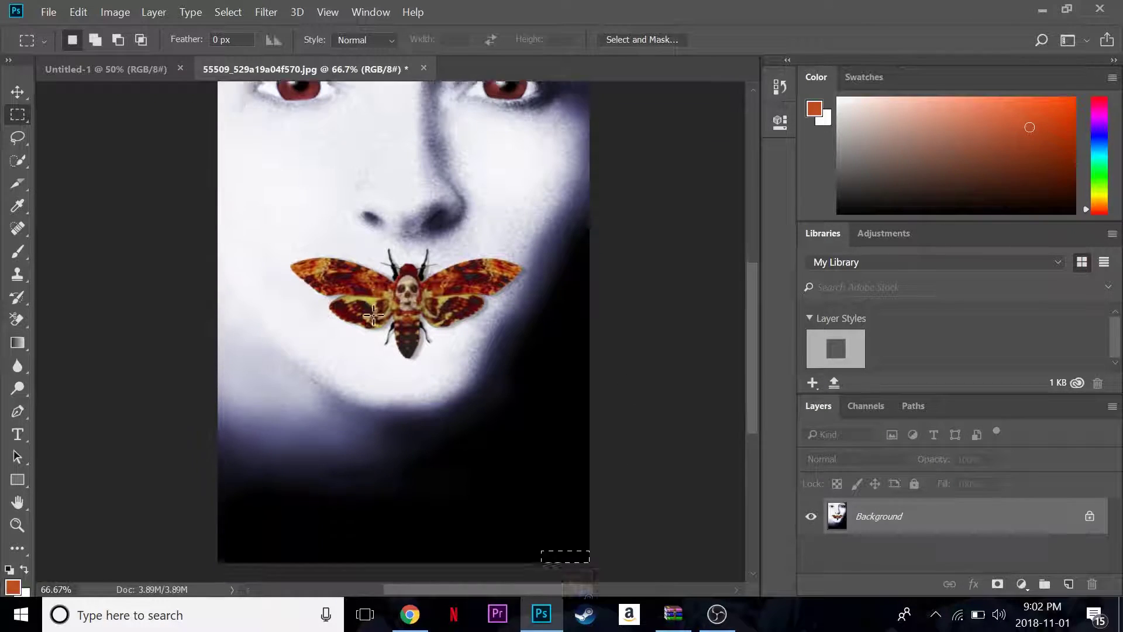
left_click(20, 435)
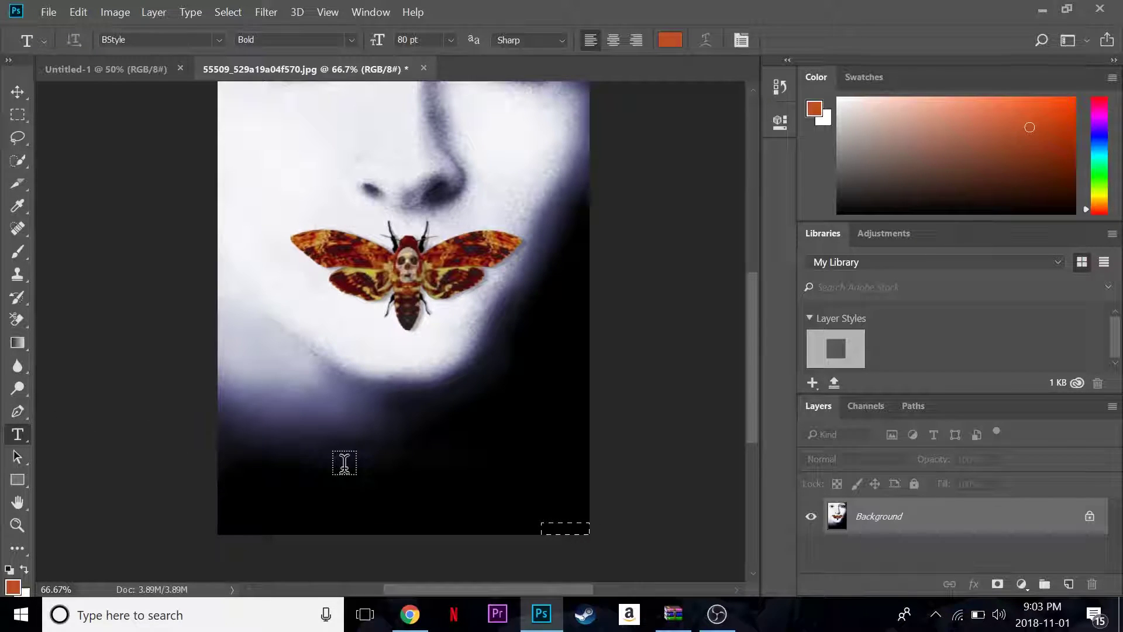
left_click(333, 465)
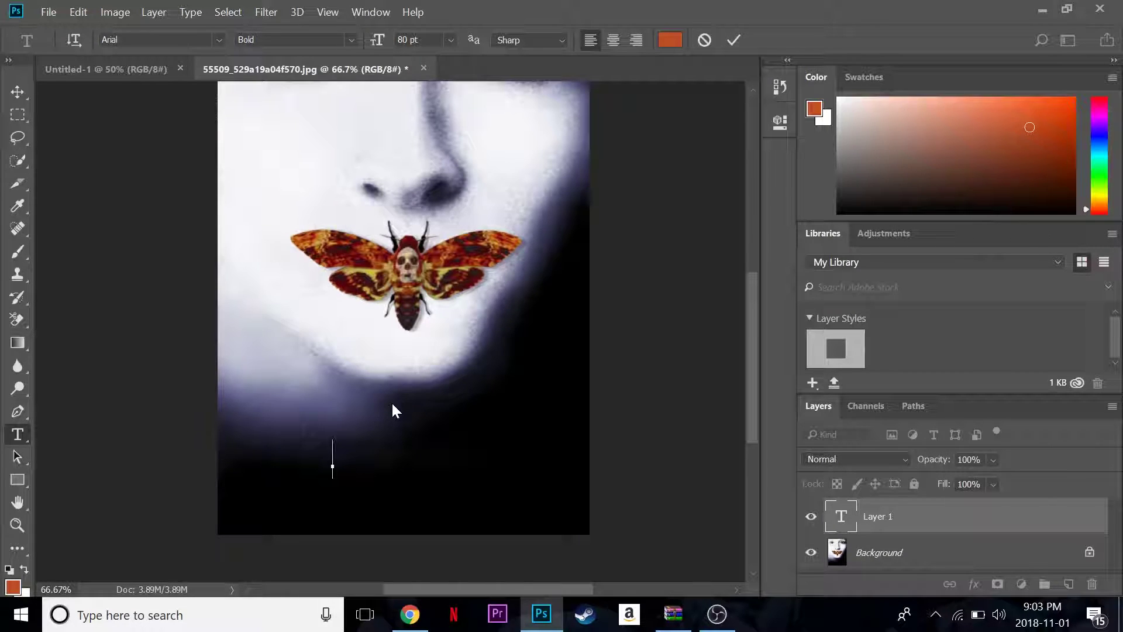
type("There's a bug on my face")
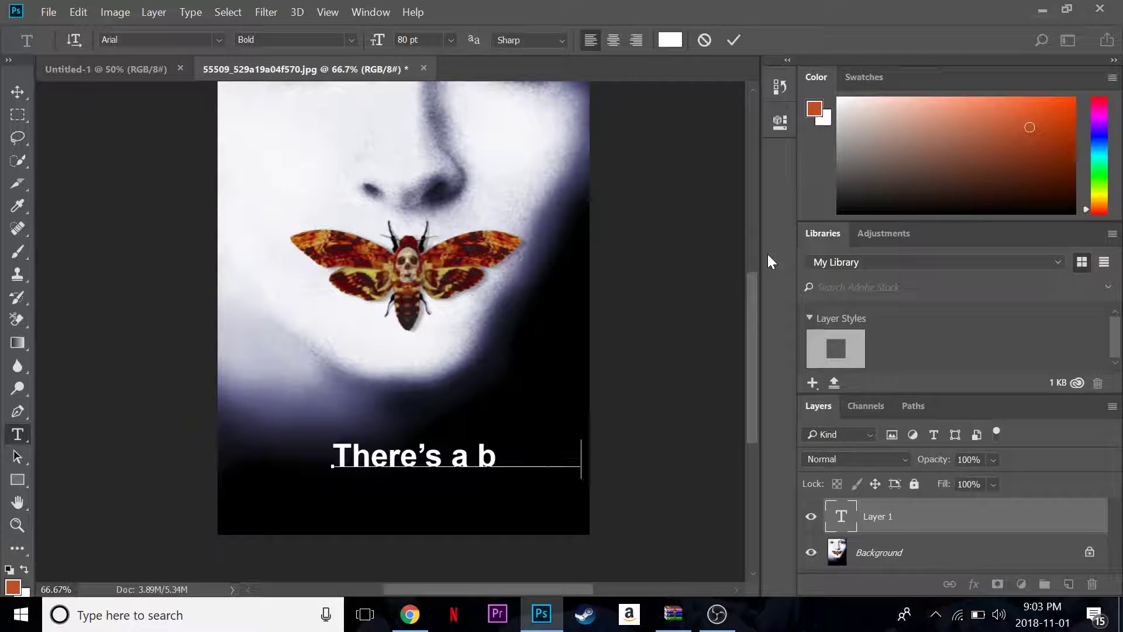
key("ctrl+Return")
Cancel the accidental placement of the extra poster image.
key("v")
left_click_drag(434, 483, 332, 473)
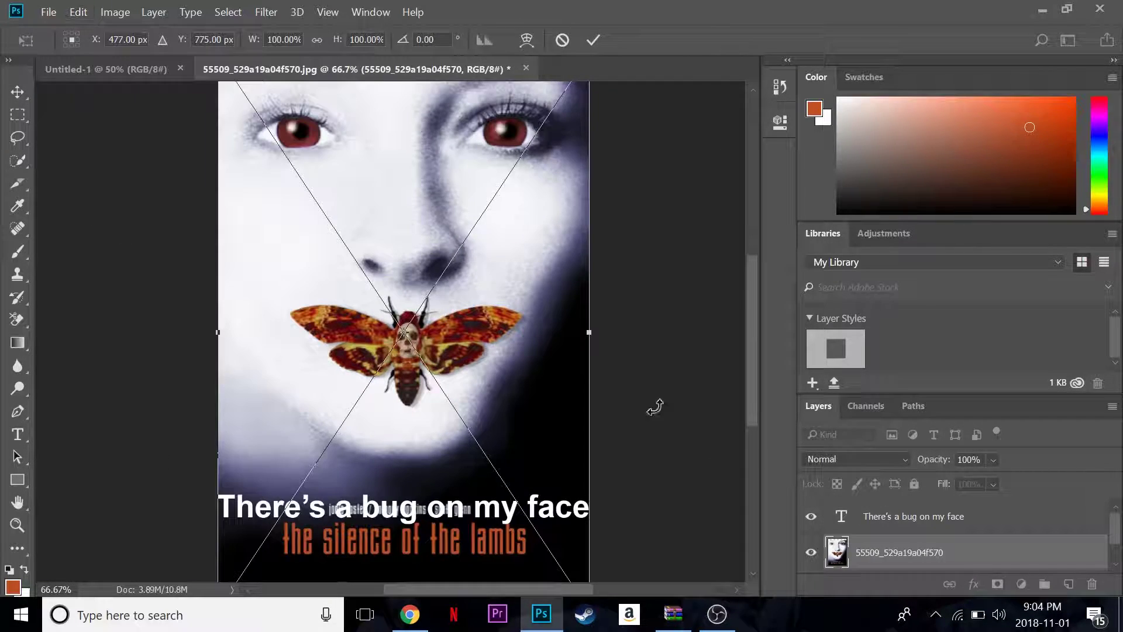
scroll(983, 539, "down", 1)
key("Escape")
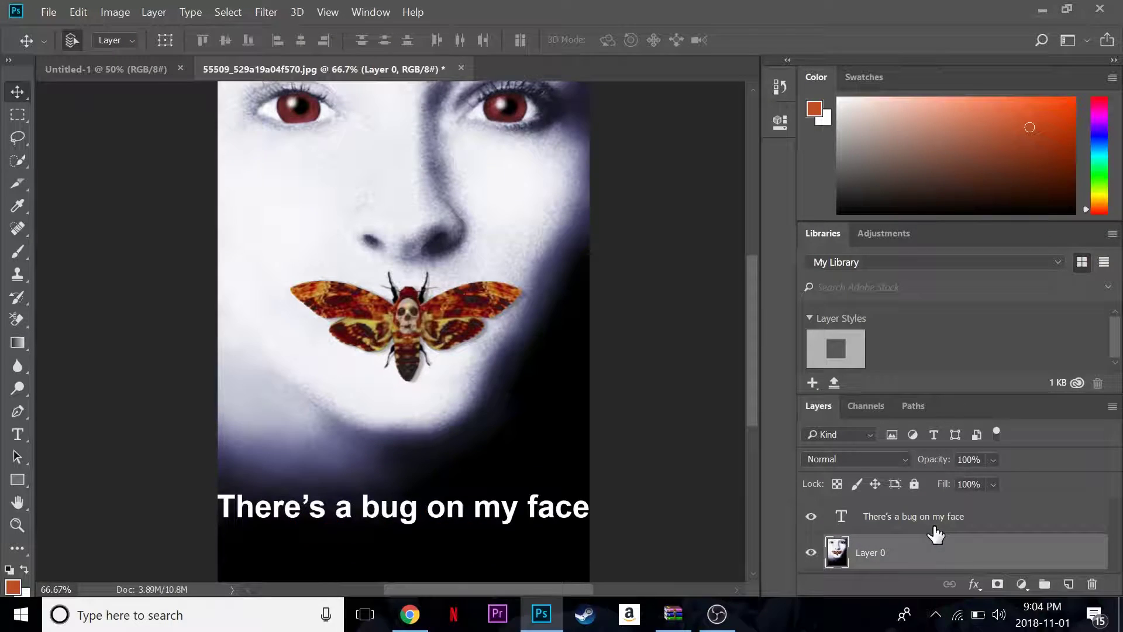
scroll(532, 453, "down", 1)
scroll(960, 550, "down", 1)
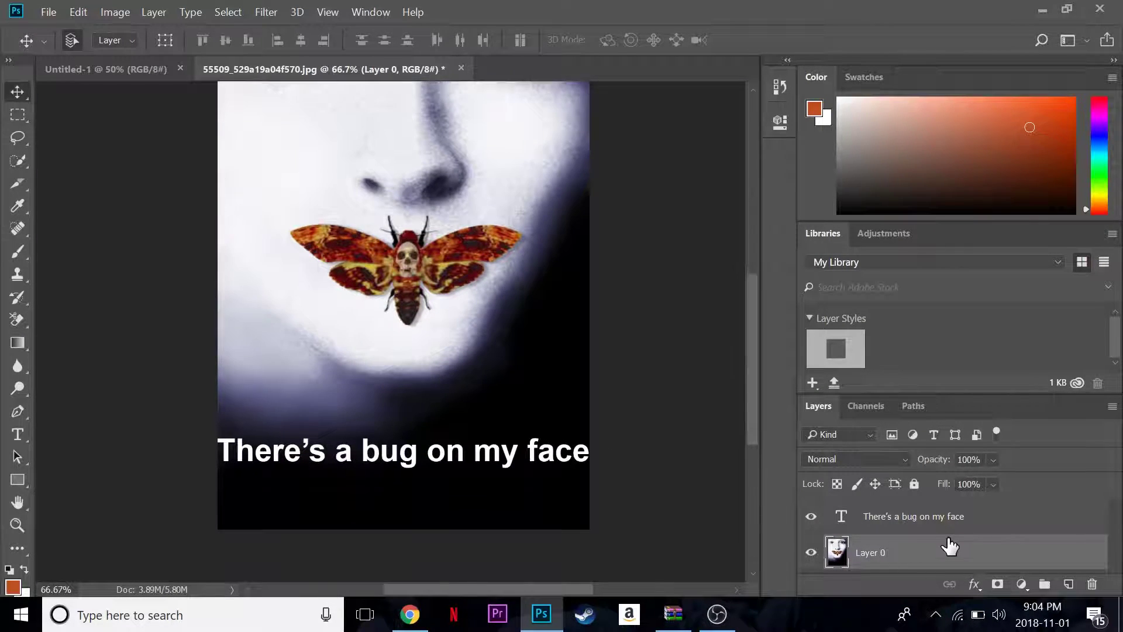
scroll(785, 484, "up", 2)
scroll(497, 354, "down", 1)
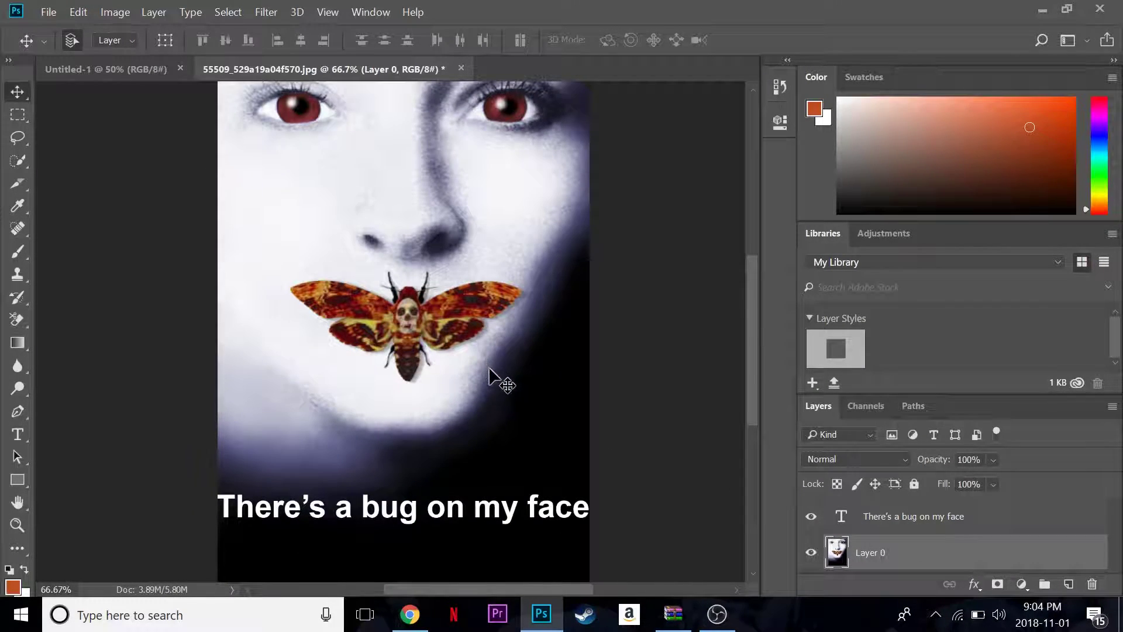
scroll(497, 374, "up", 2)
Bring the downloaded original poster from the browser onto the canvas and move it lower.
left_click(412, 613)
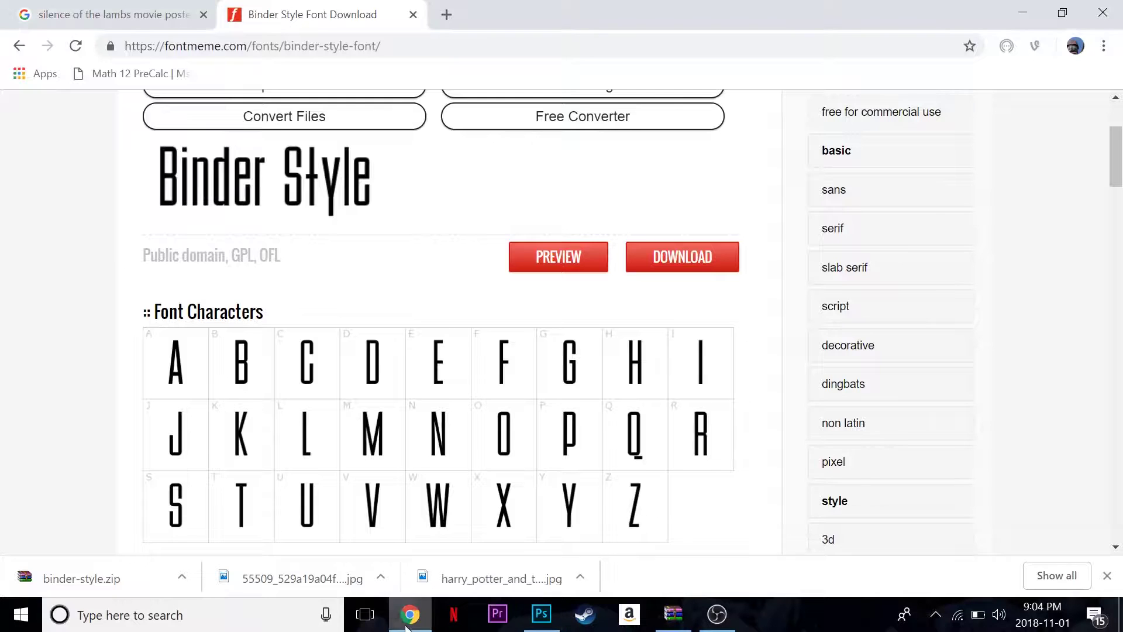
left_click_drag(242, 576, 529, 557)
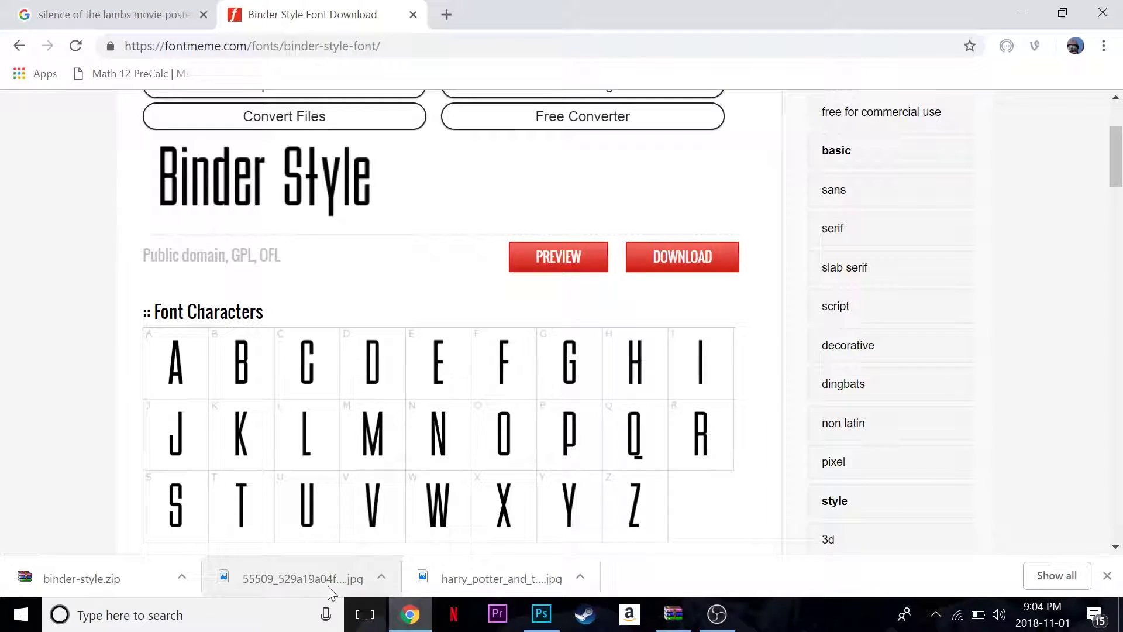
left_click_drag(329, 592, 557, 458)
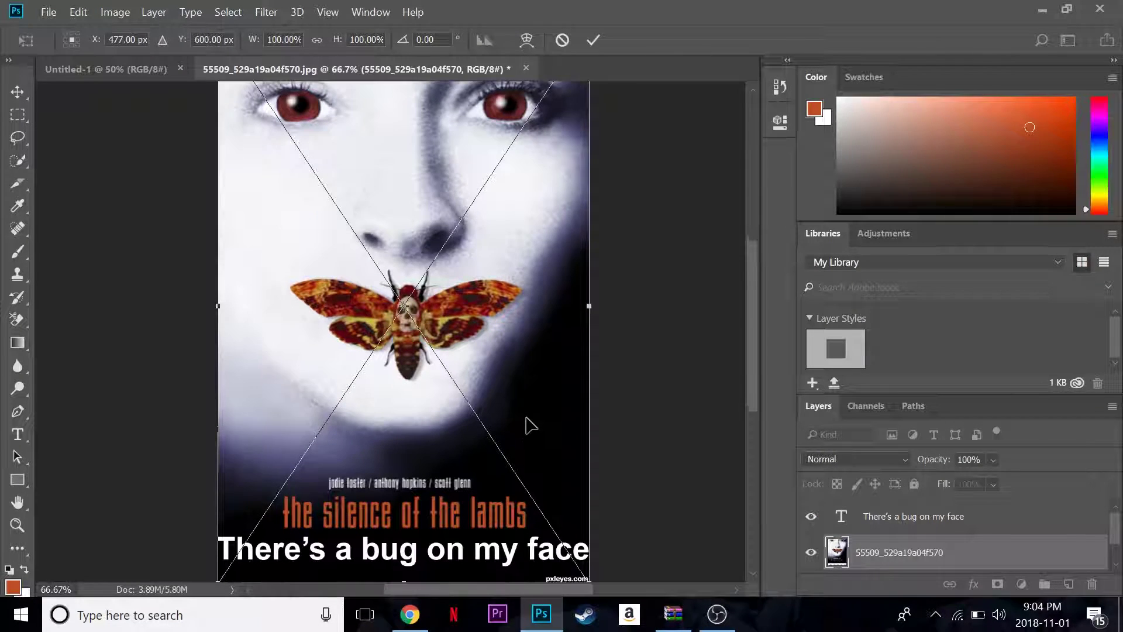
scroll(515, 424, "down", 2)
left_click_drag(456, 416, 504, 365)
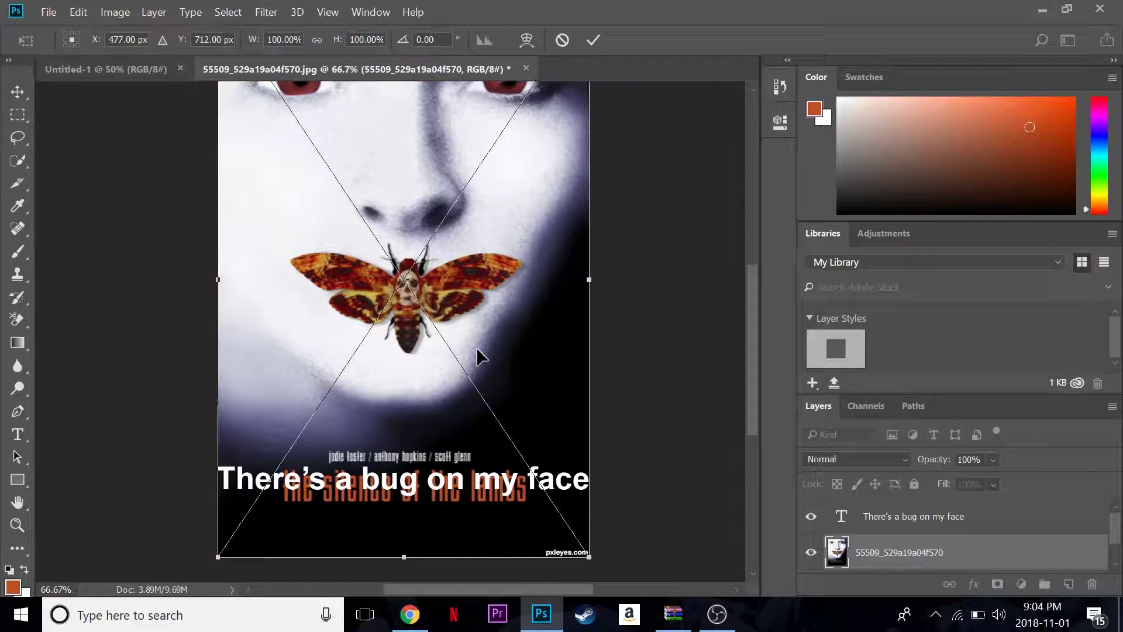
scroll(477, 347, "up", 1)
scroll(503, 381, "down", 1)
Apply the caption's resize and nudge it down onto the original title.
scroll(503, 381, "up", 2)
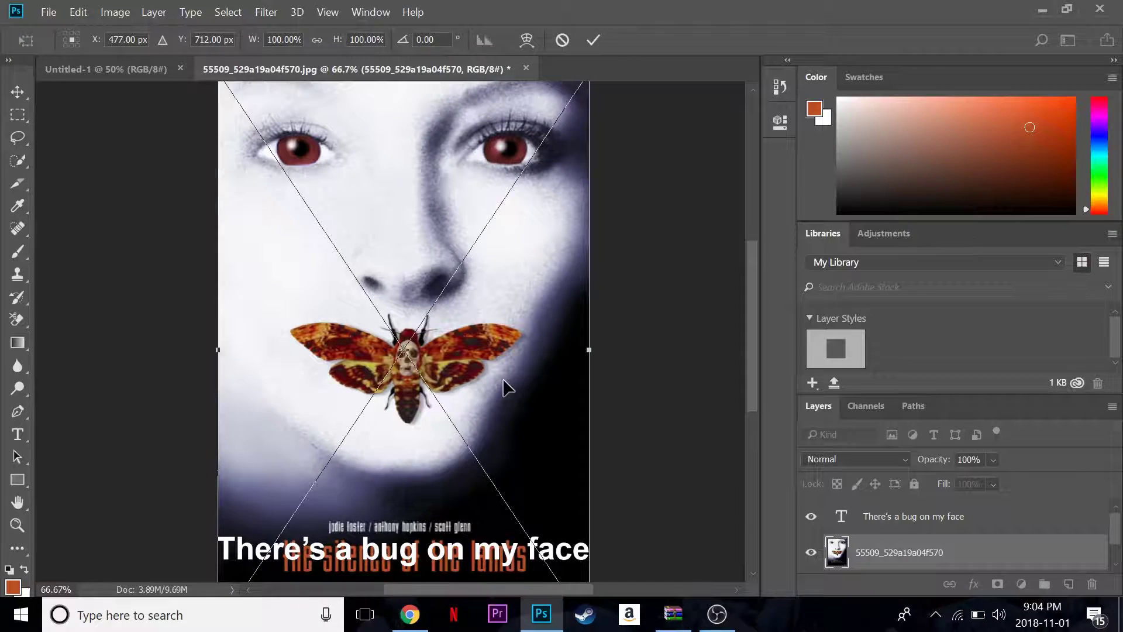
scroll(503, 380, "down", 1)
key("Return")
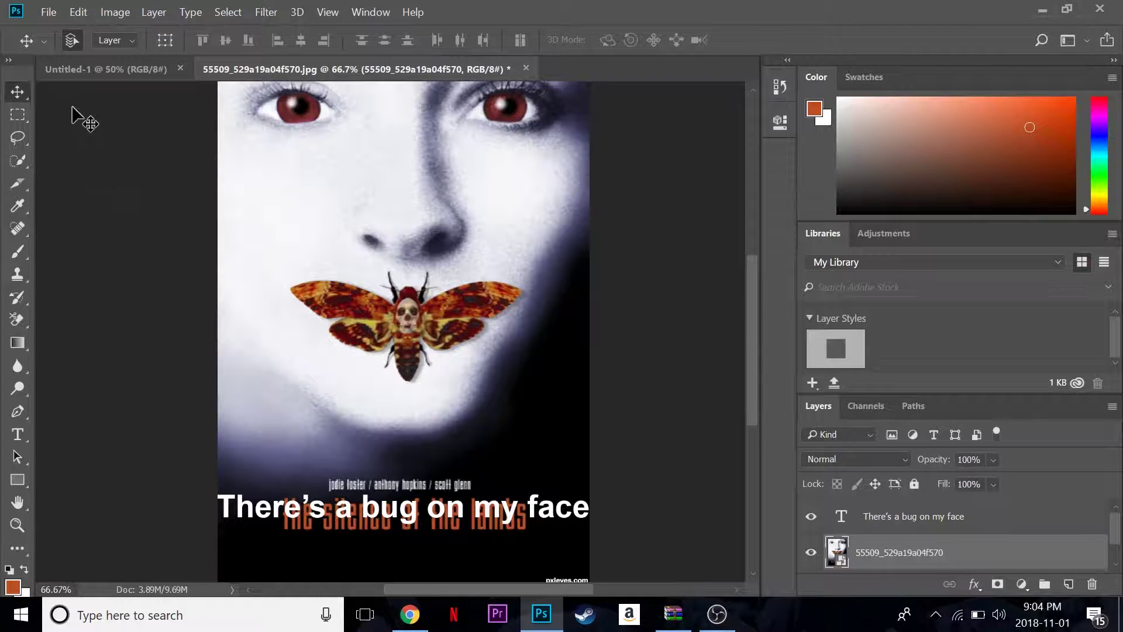
left_click_drag(412, 513, 412, 521)
Change the caption font to BStyle and slide it right to centre it over the title.
double_click(411, 521)
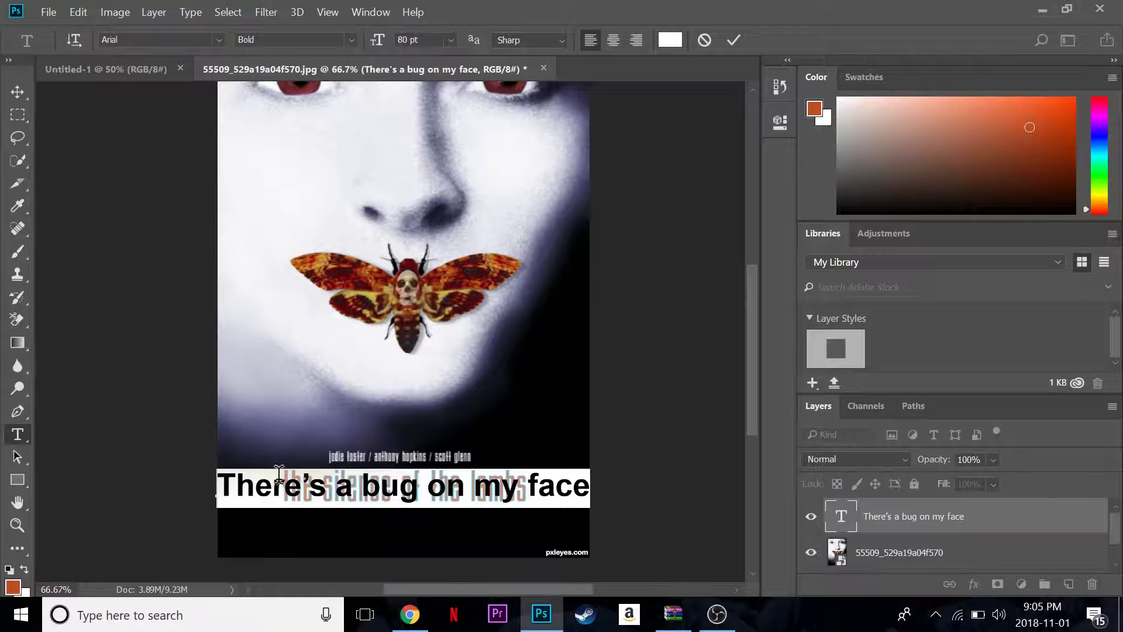
left_click(220, 40)
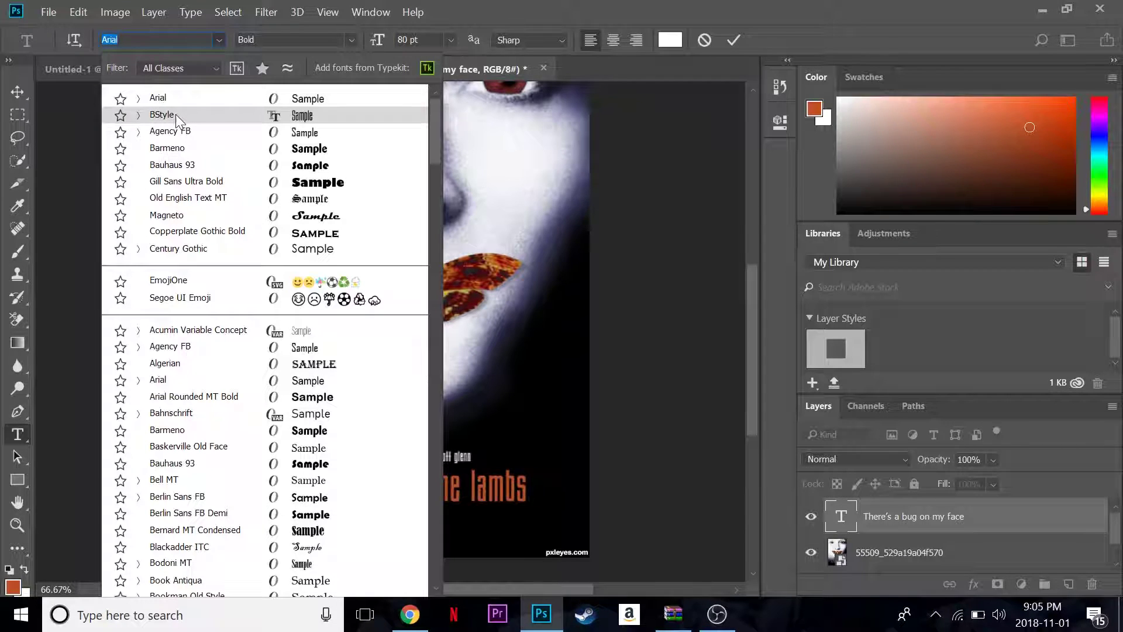
left_click(175, 114)
left_click(16, 89)
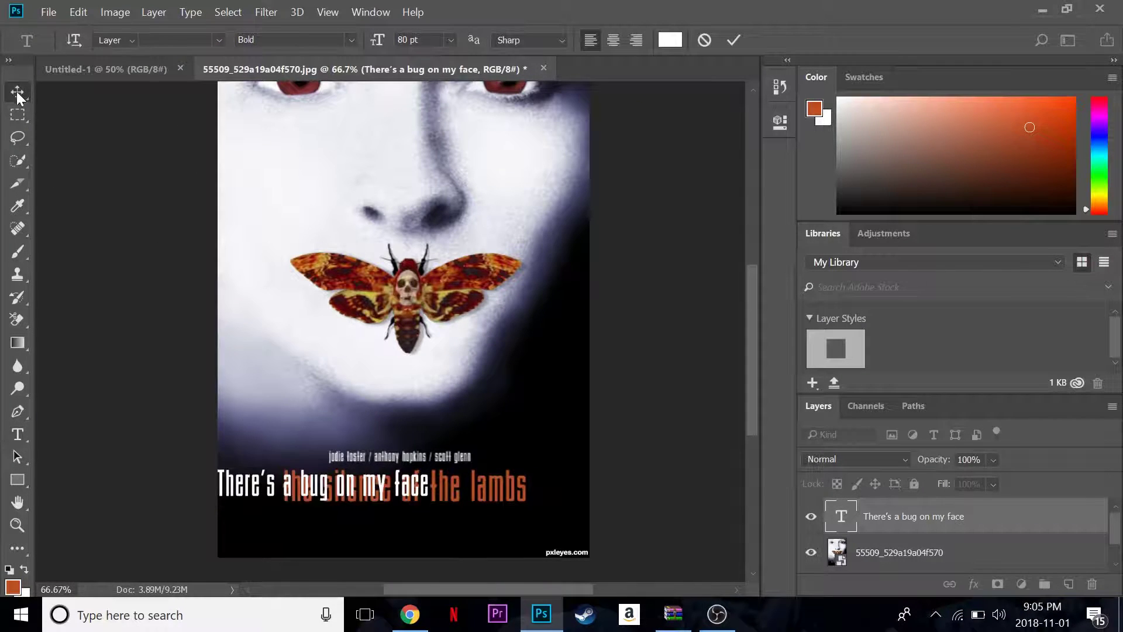
left_click_drag(323, 496, 402, 494)
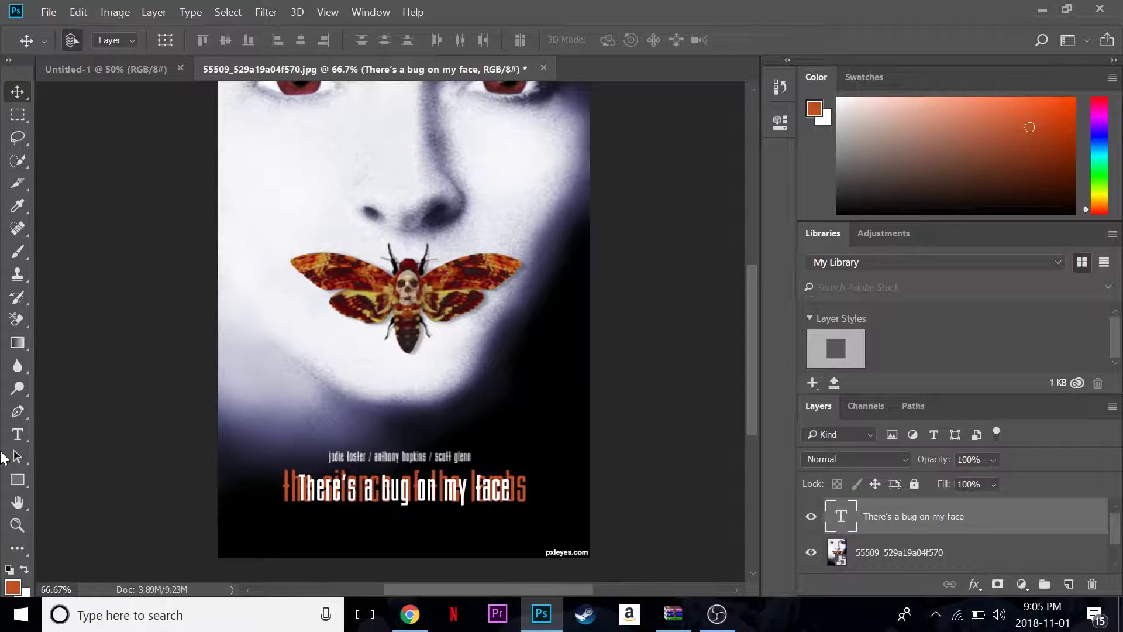
Set the whole caption to 85 pt, undoing an accidental deletion, and commit the text.
left_click(17, 434)
left_click(375, 492)
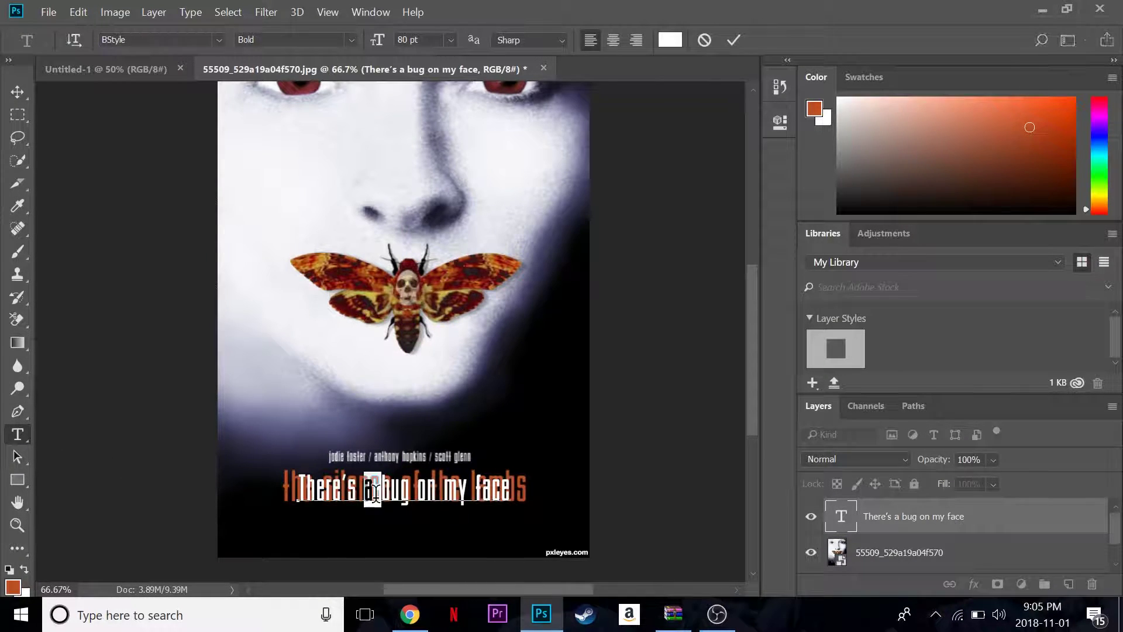
key("ctrl+a")
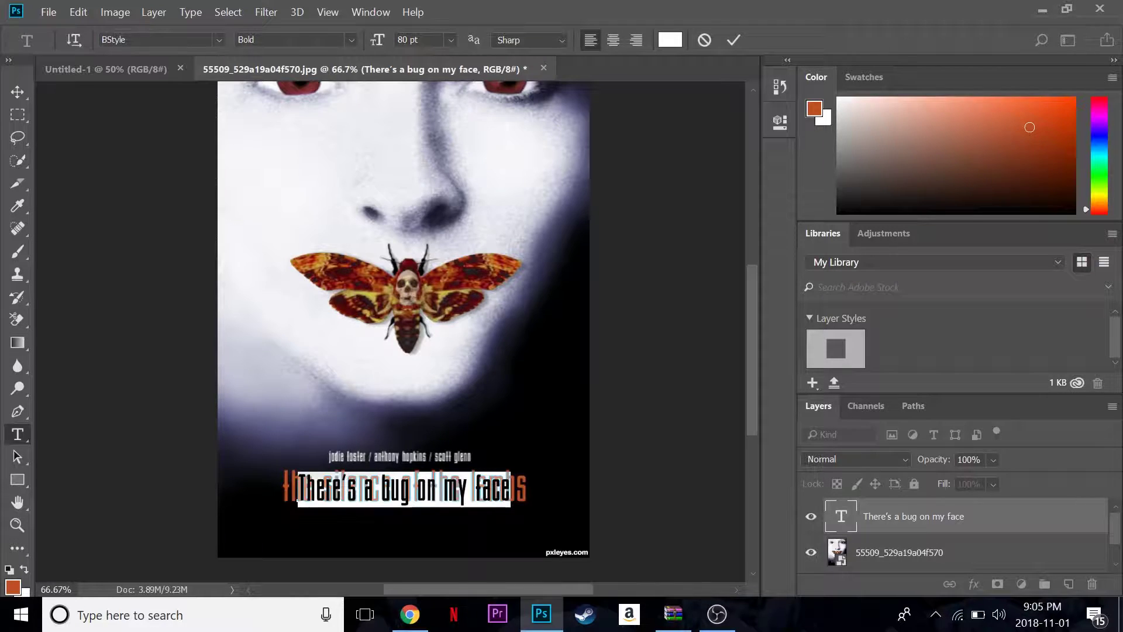
type("85")
key("Return")
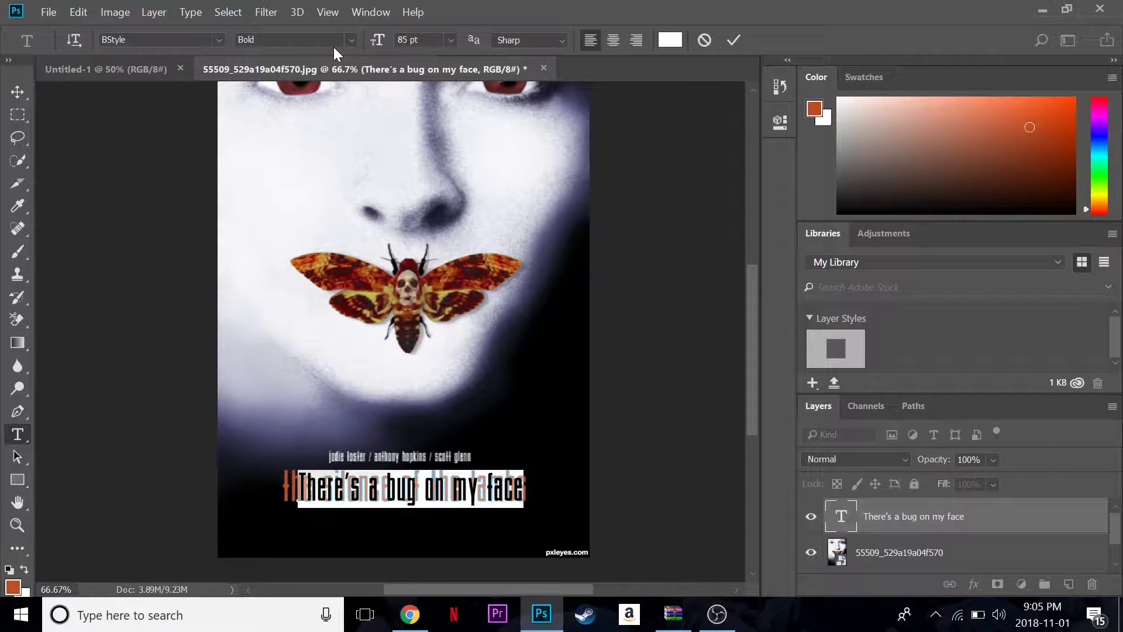
key("BackSpace")
left_click(79, 12)
left_click(106, 13)
key("ctrl+Return")
key("v")
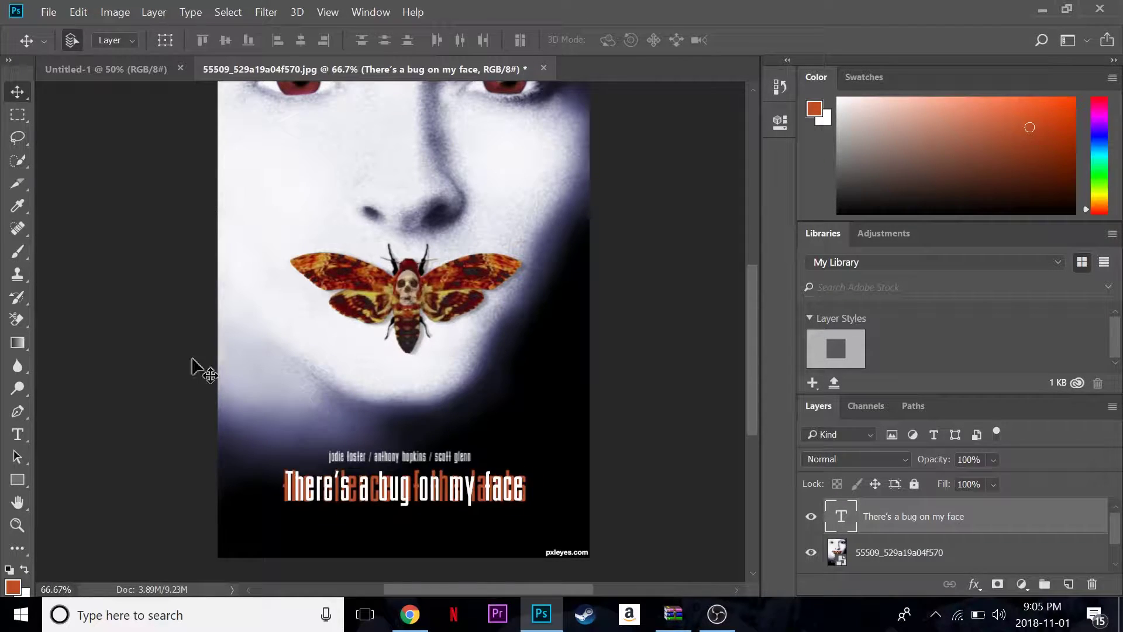
Zoom in on the title, select the whole caption and colour it with the title's orange.
left_click(16, 211)
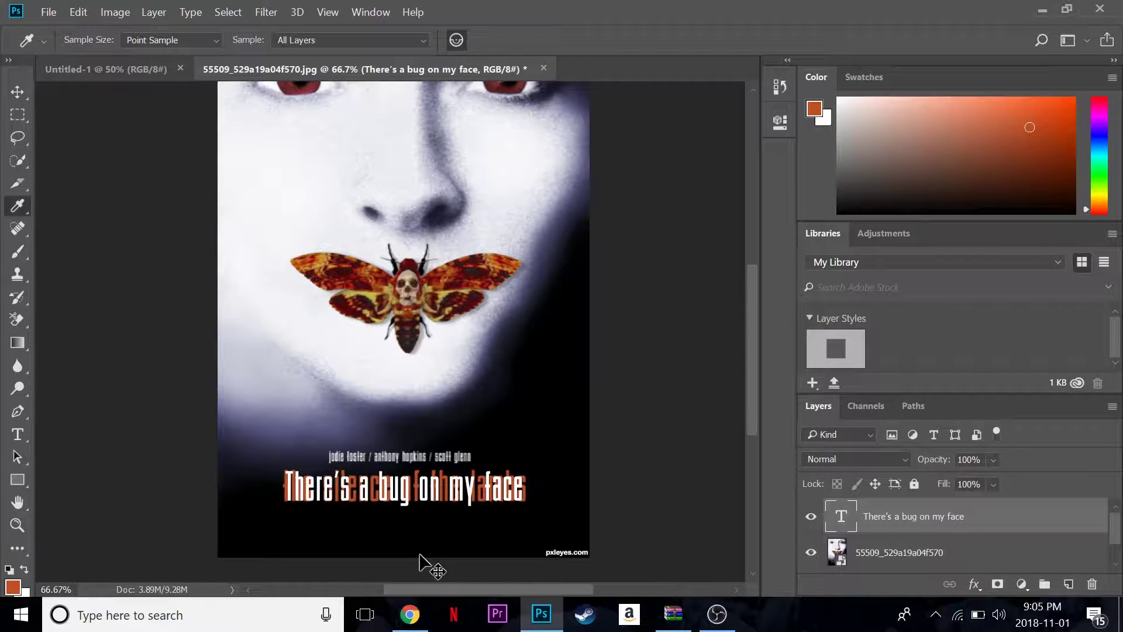
key("ctrl+plus")
key("ctrl+plus")
scroll(502, 535, "down", 5)
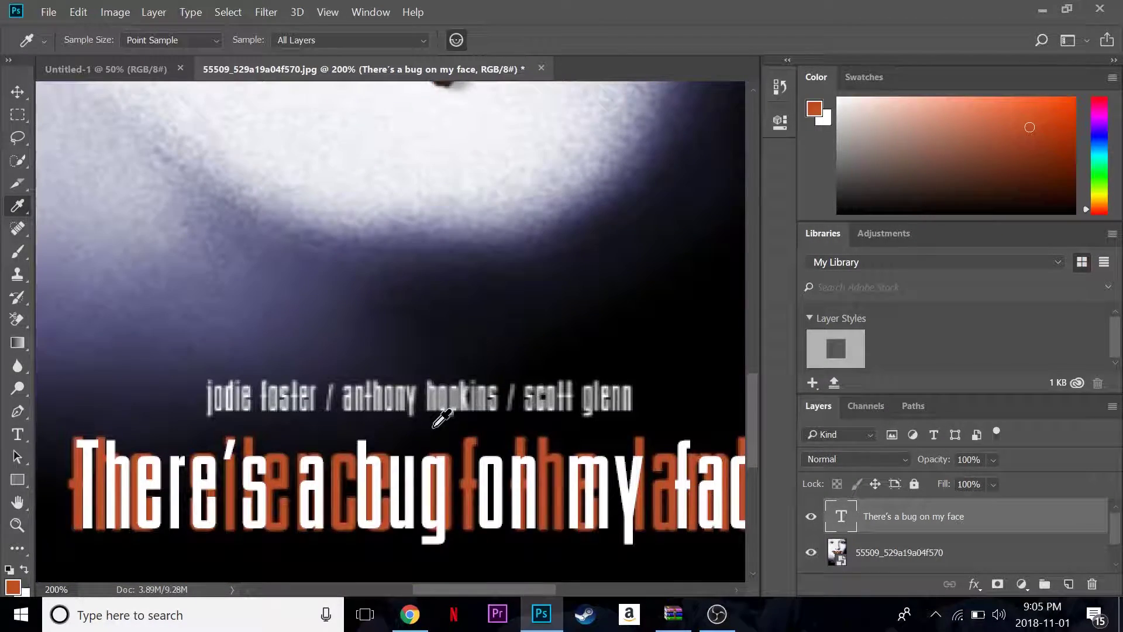
scroll(443, 416, "down", 3)
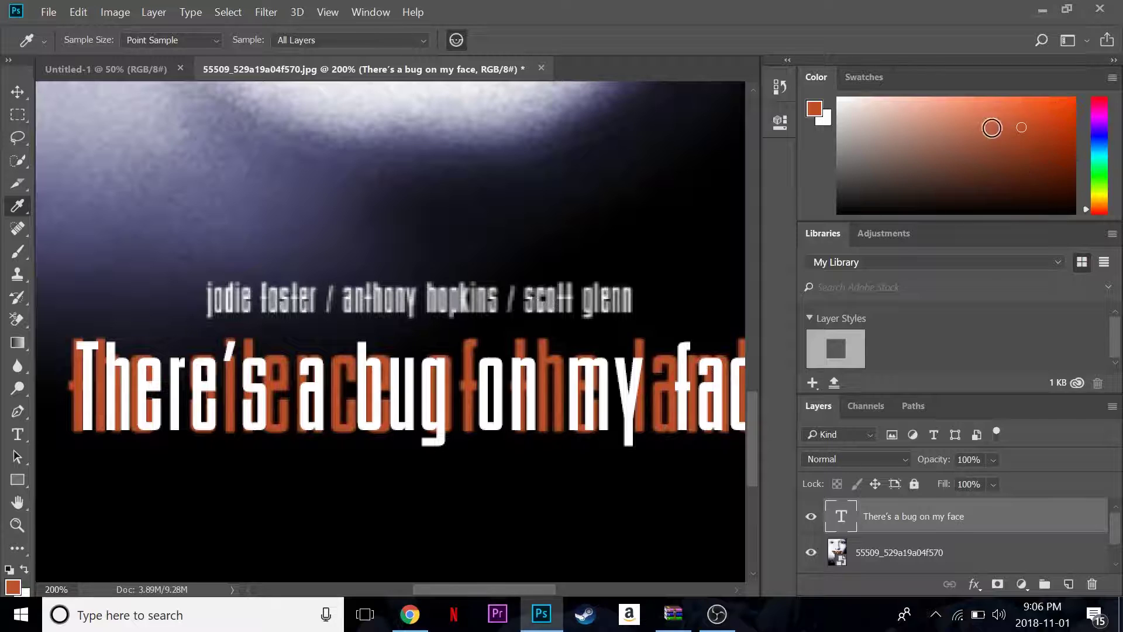
scroll(90, 483, "down", 1)
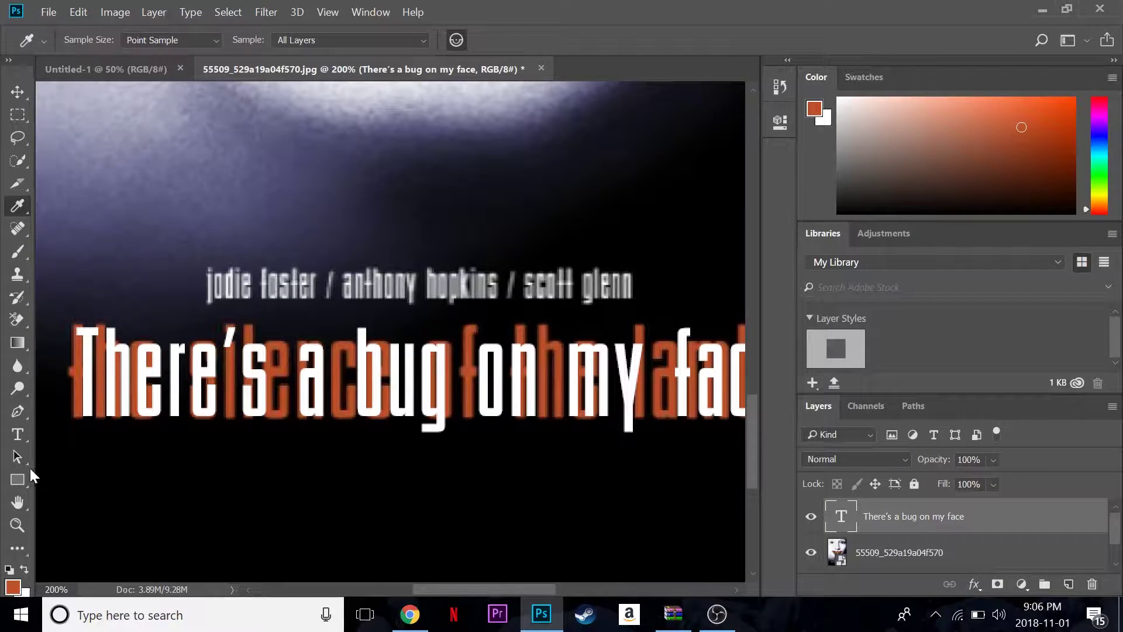
left_click(18, 436)
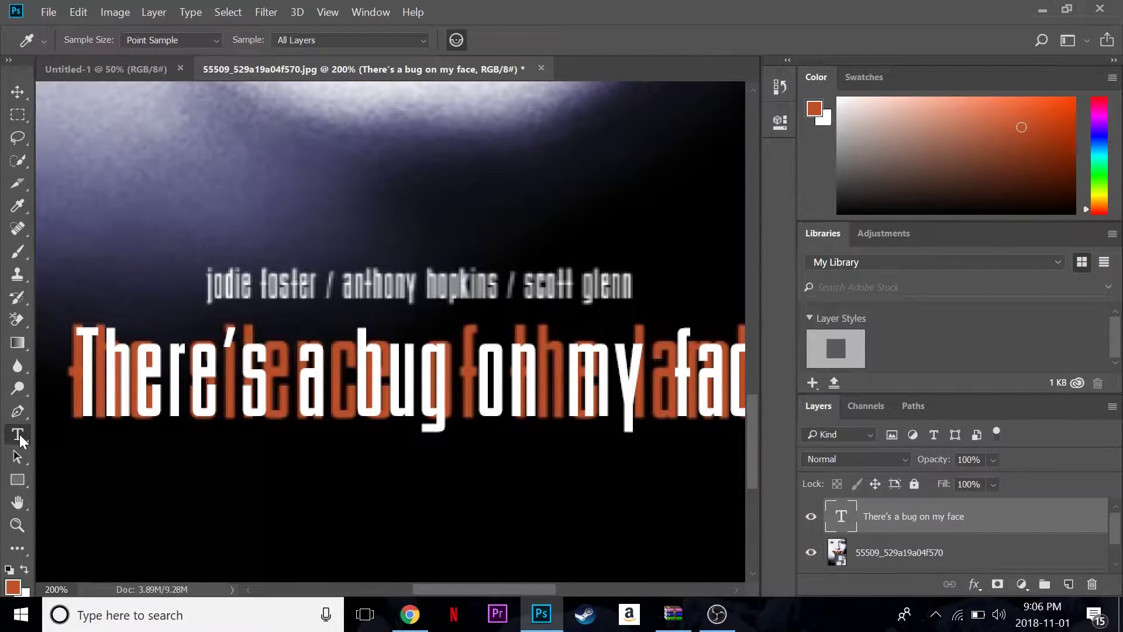
left_click(211, 389)
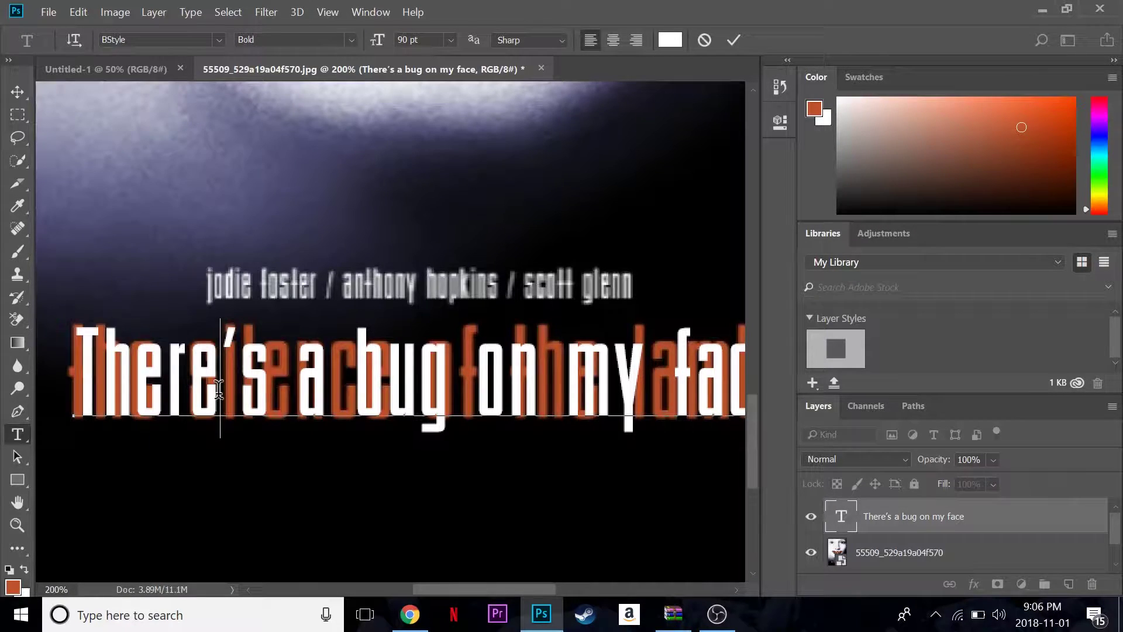
triple_click(218, 389)
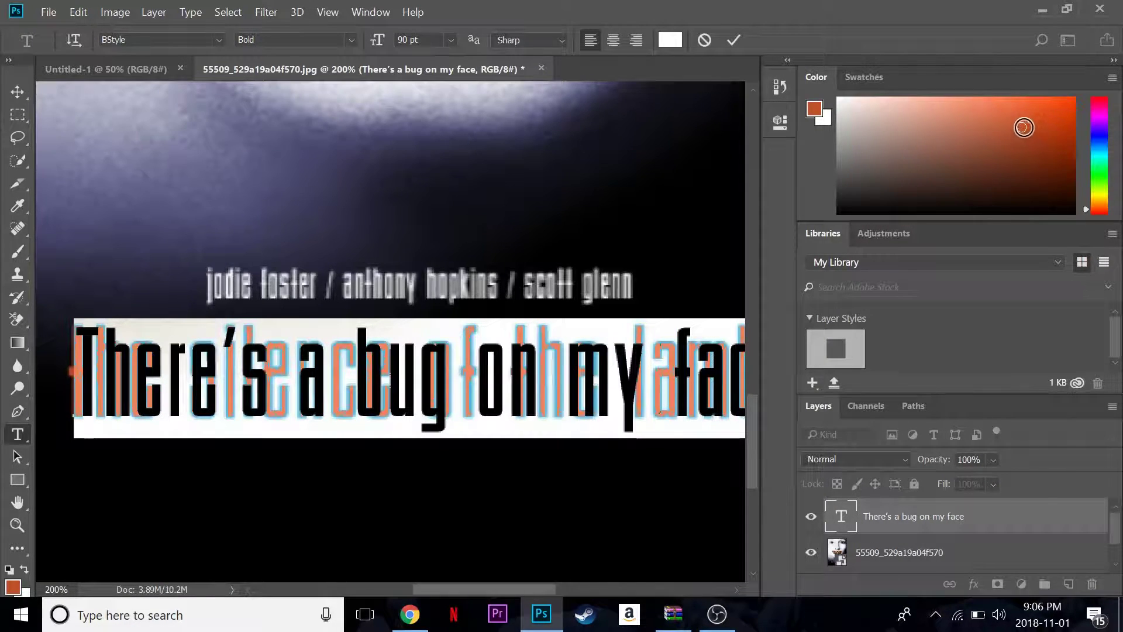
left_click_drag(1020, 128, 1022, 128)
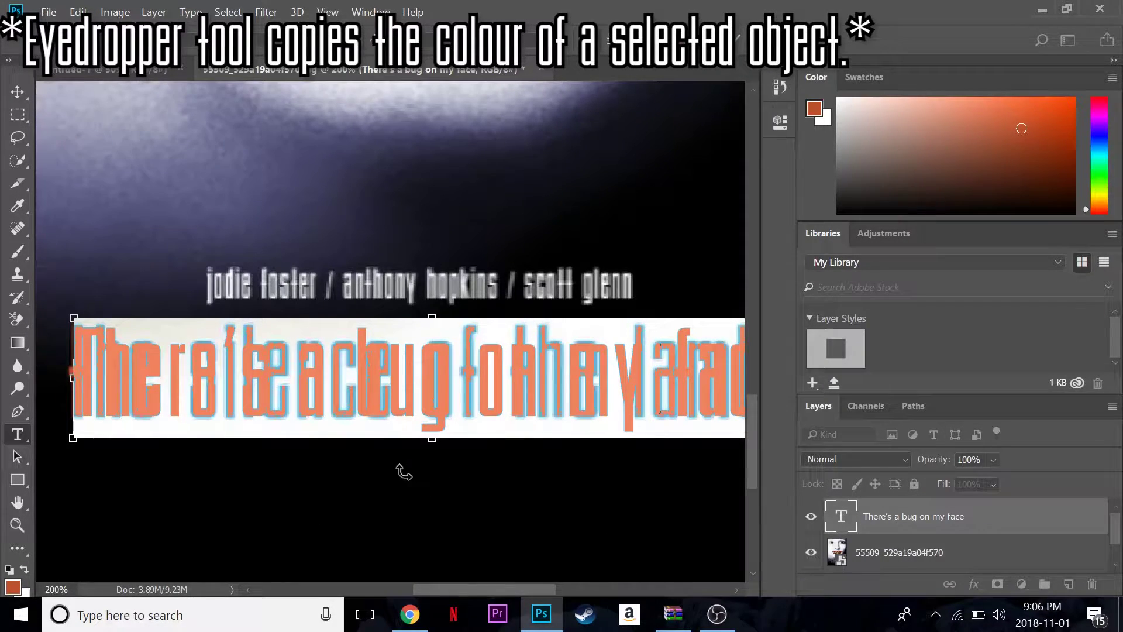
scroll(402, 469, "down", 4)
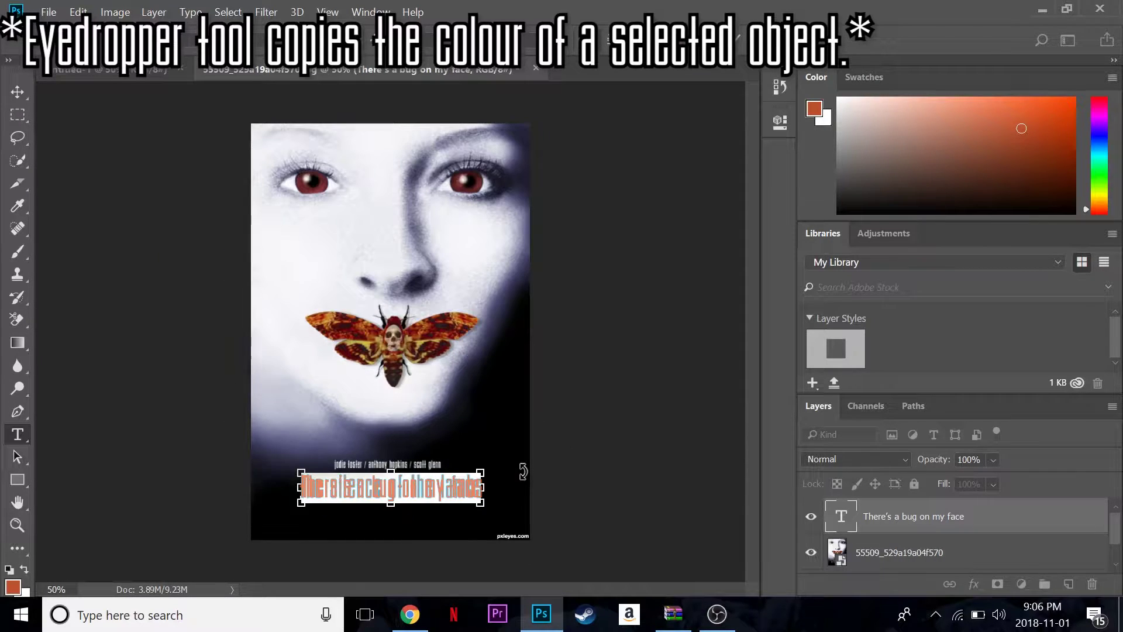
Commit the caption's orange colour change.
scroll(520, 469, "up", 1)
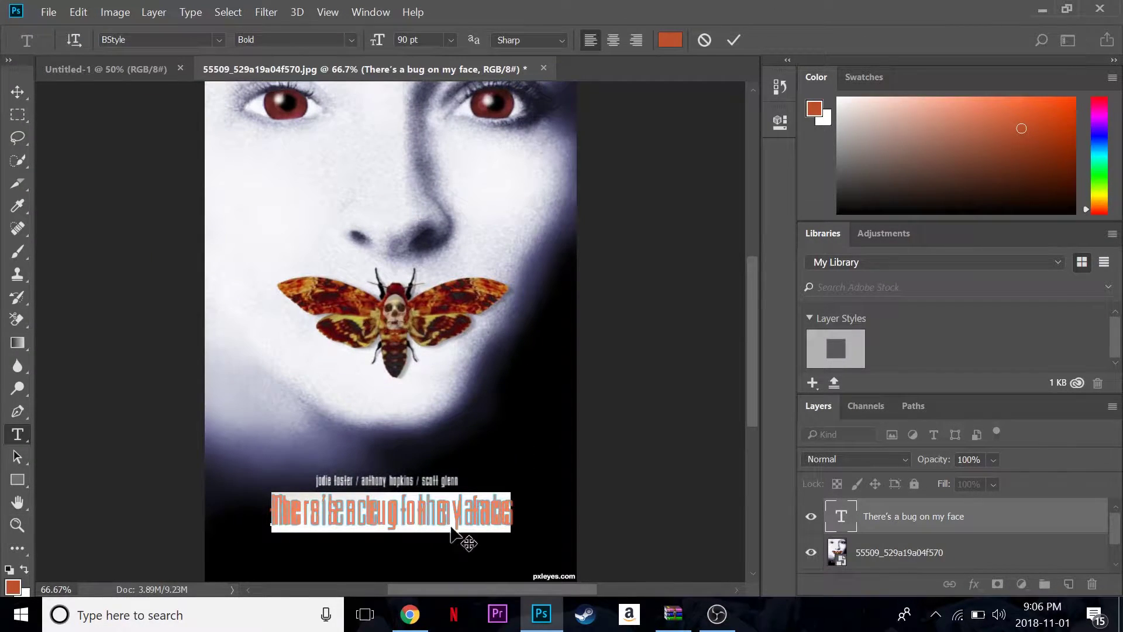
left_click(482, 454)
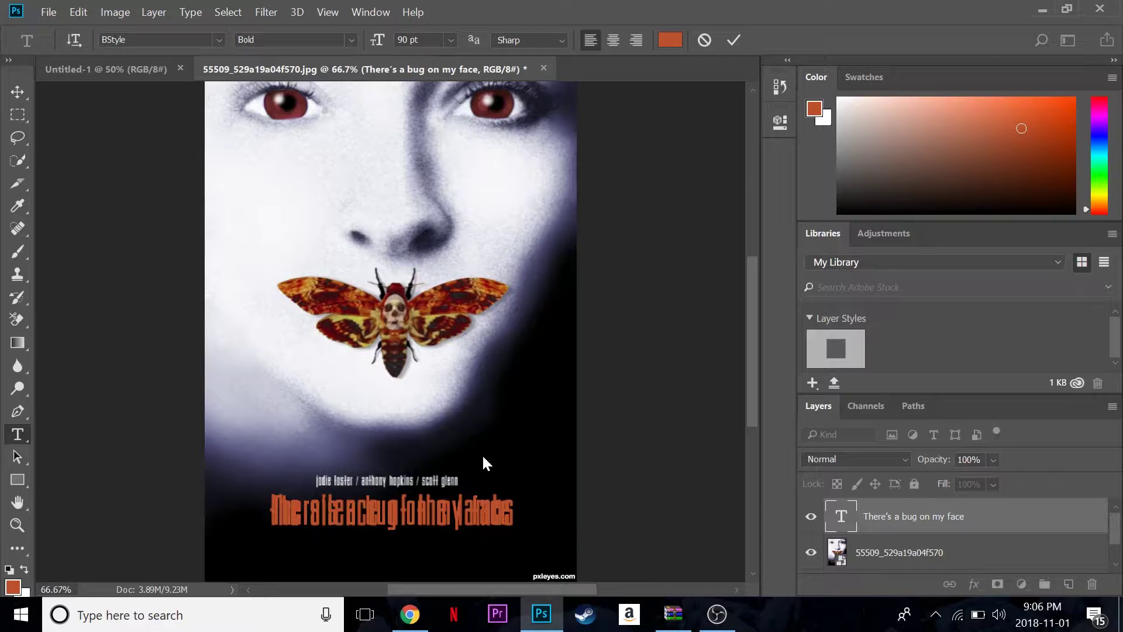
scroll(383, 489, "down", 1)
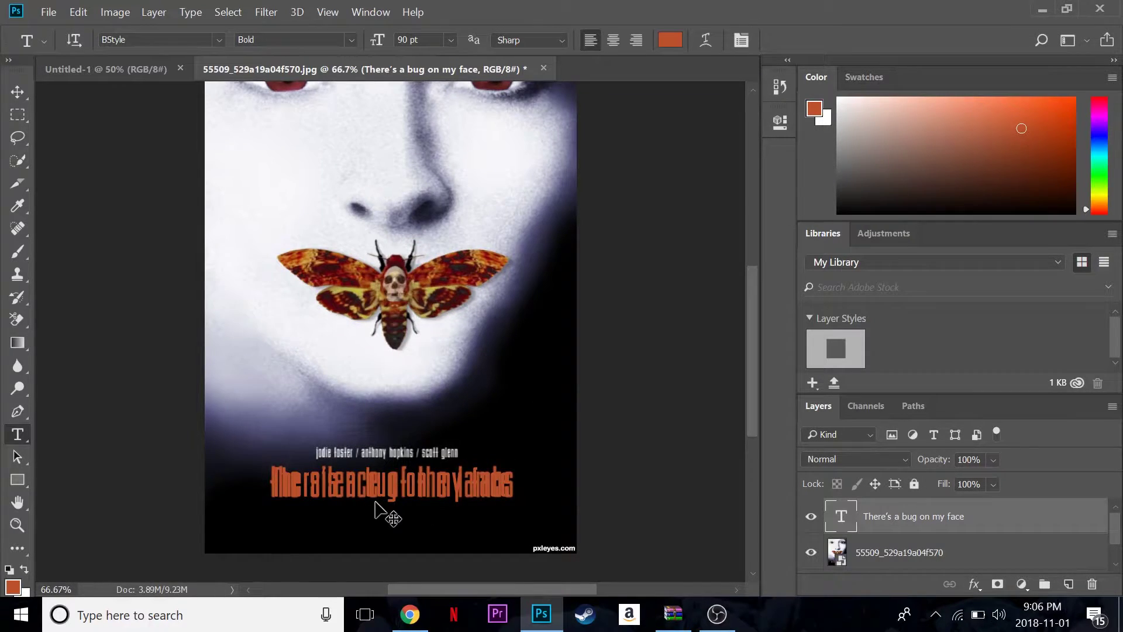
scroll(384, 512, "up", 1)
scroll(421, 503, "down", 2)
scroll(458, 495, "down", 1)
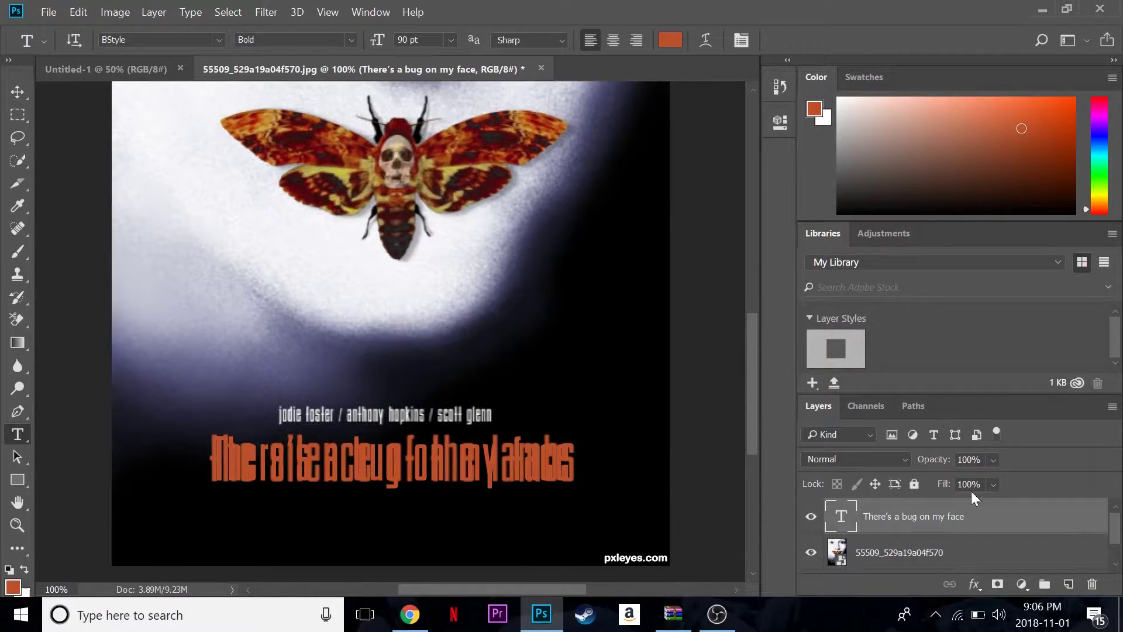
scroll(971, 495, "down", 1)
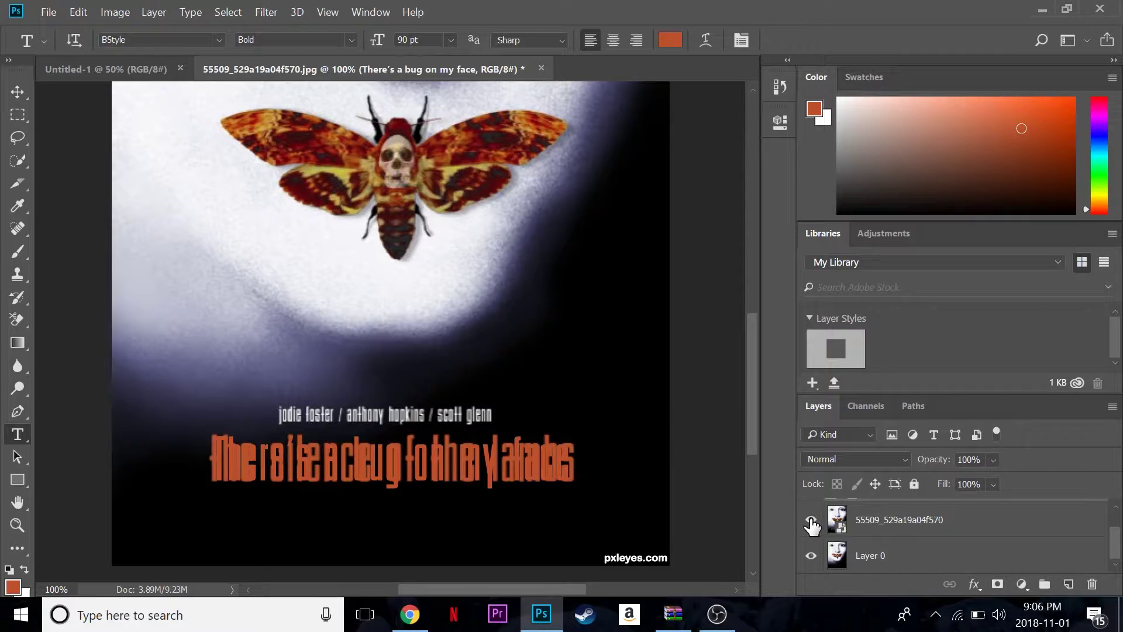
Delete the 55509 poster layer holding the old title and zoom out to 66.7%.
left_click(905, 521)
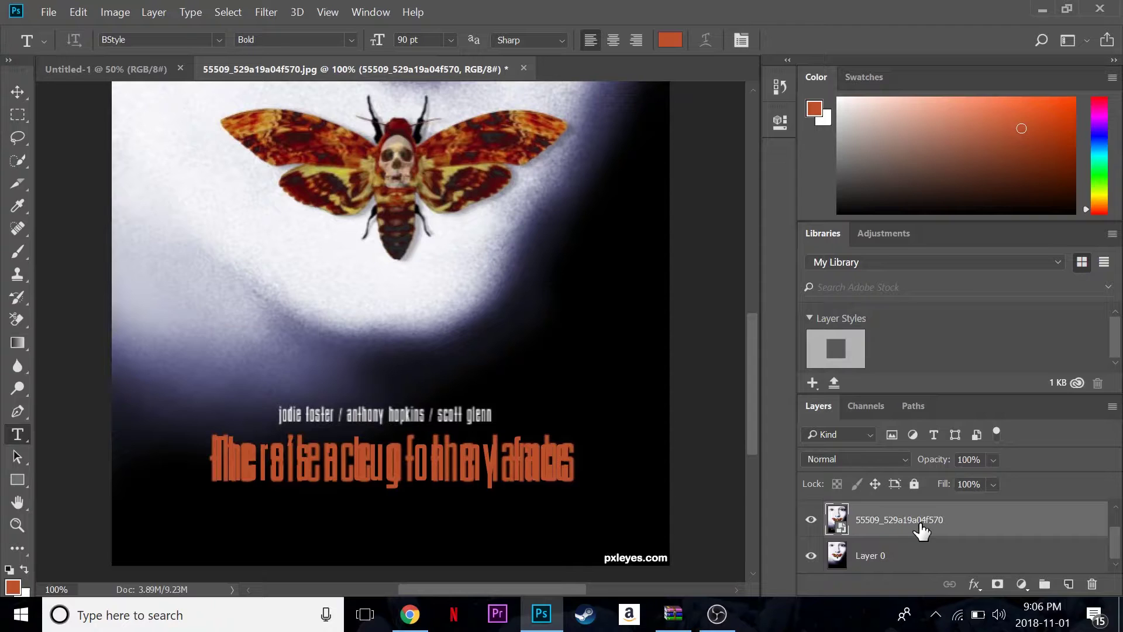
key("ctrl+z")
scroll(318, 384, "up", 3)
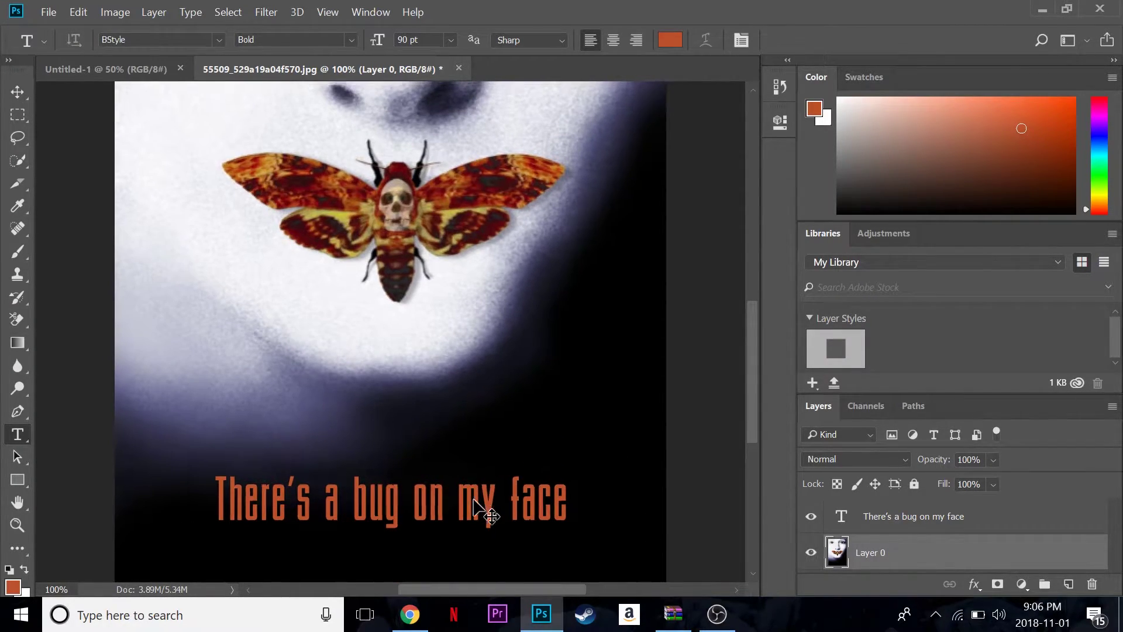
key("ctrl+minus")
scroll(476, 446, "up", 5)
scroll(481, 448, "down", 3)
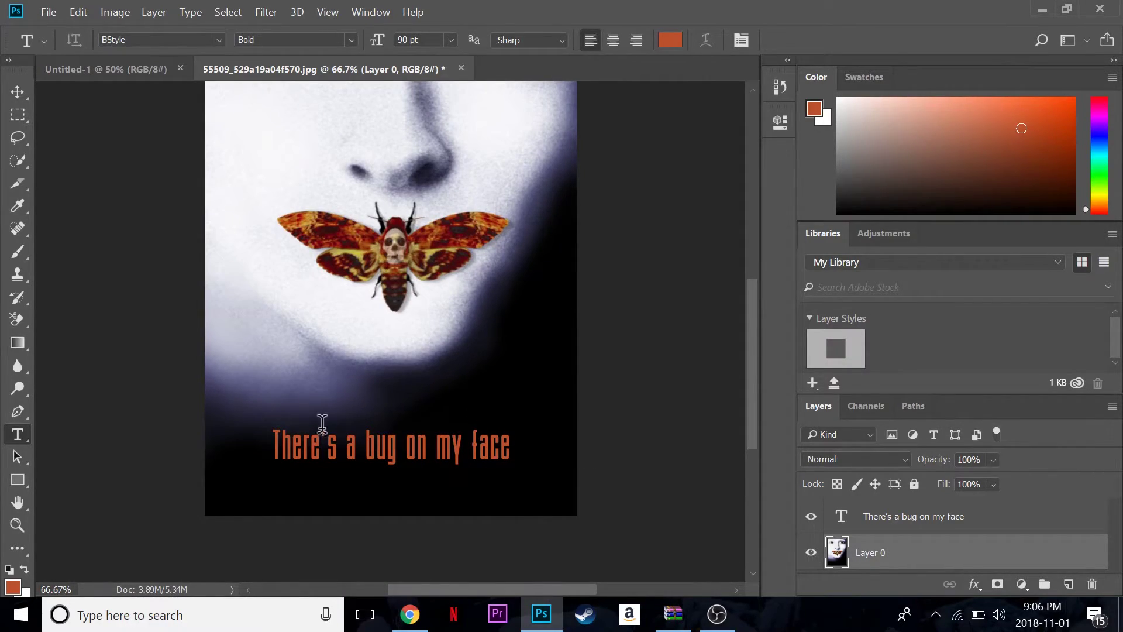
scroll(380, 425, "down", 2)
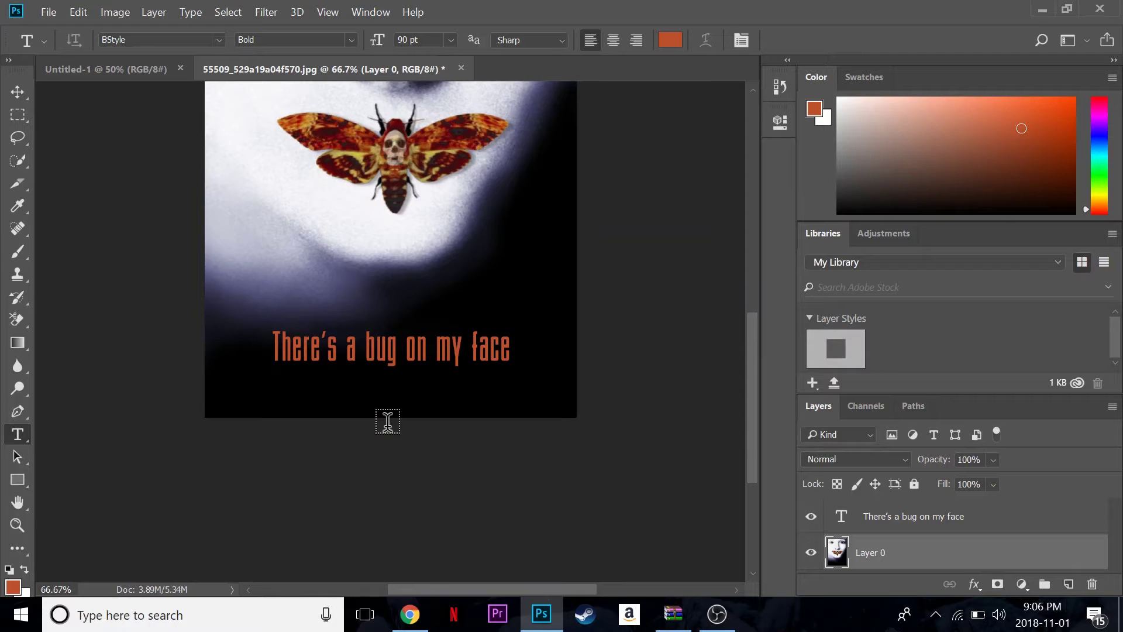